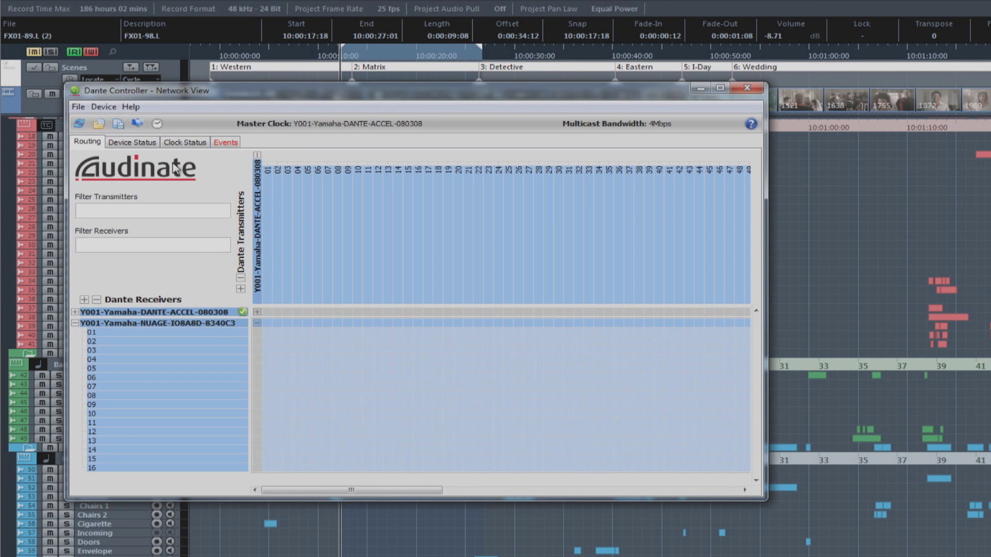
# Make NUAGE-IO8A8D the Preferred Master clock in Clock Status, with DANTE-ACCEL as slave
pyautogui.click(185, 144)
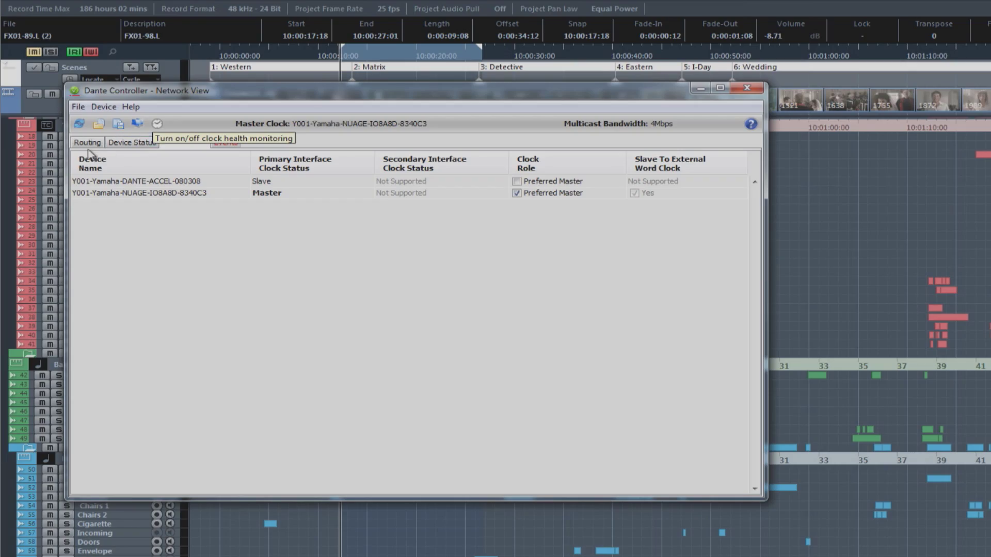
# Clear the ACCEL card's loopback routes in the Routing grid and expand the NUAGE-IO8A8D receiver
pyautogui.click(88, 145)
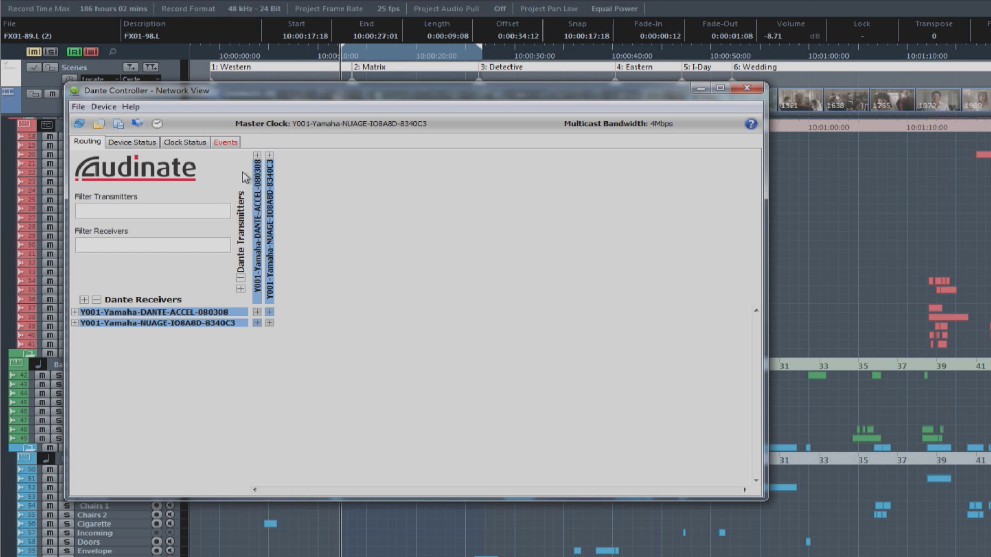
pyautogui.click(258, 312)
pyautogui.click(259, 314)
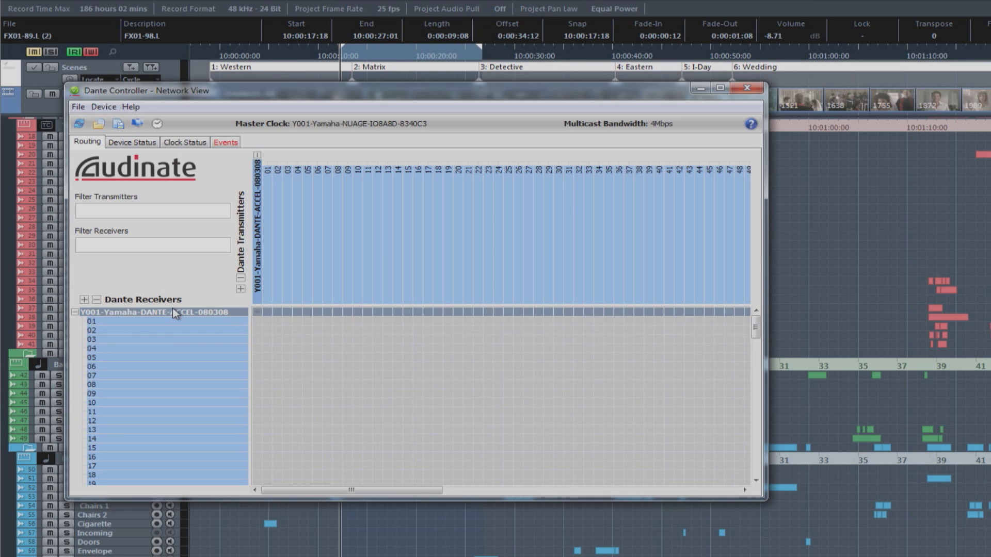
pyautogui.click(75, 312)
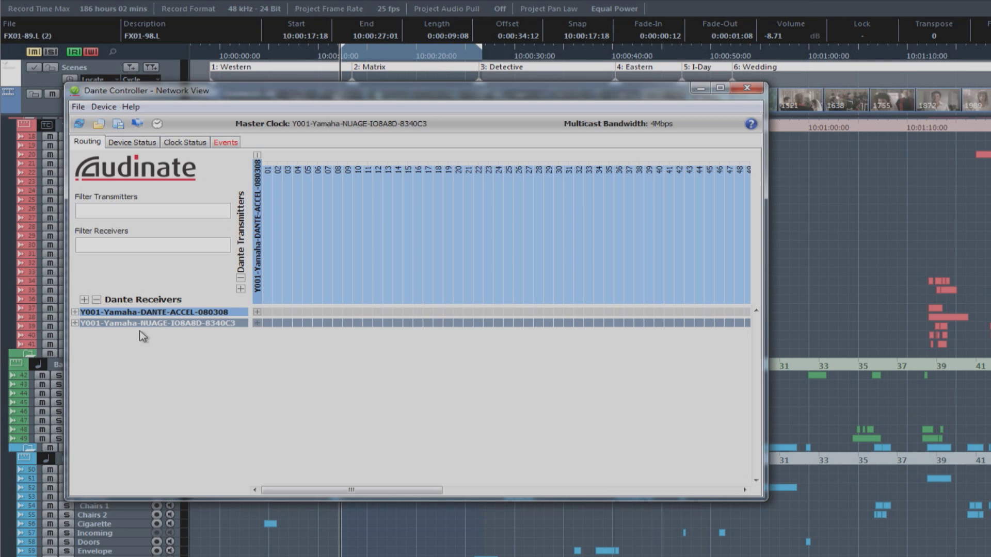
pyautogui.click(75, 323)
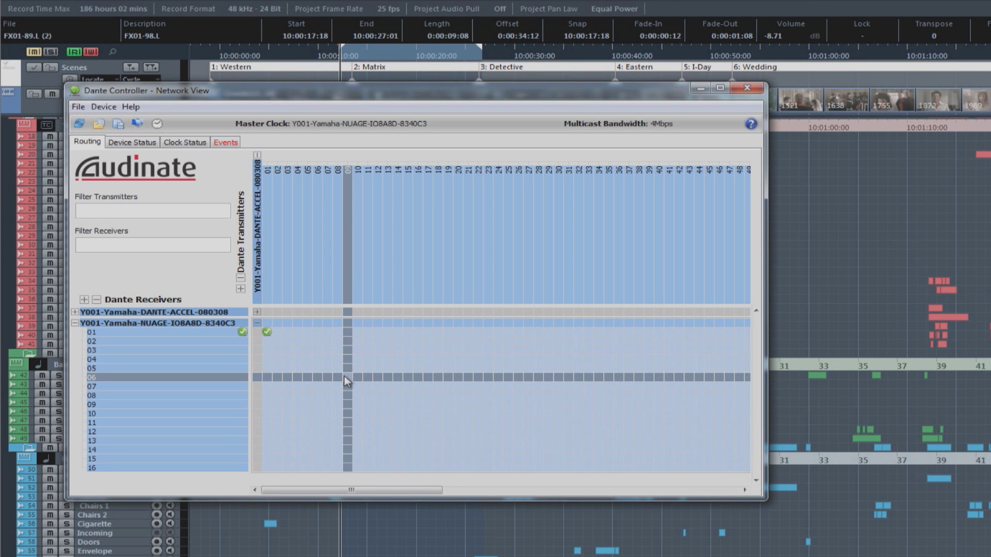
# Subscribe NUAGE-IO8A8D receive channels 01–16 to DANTE-ACCEL transmit channels 01–16 via the intersection cell
pyautogui.keyDown('ctrl'); pyautogui.click(260, 323); pyautogui.keyUp('ctrl')
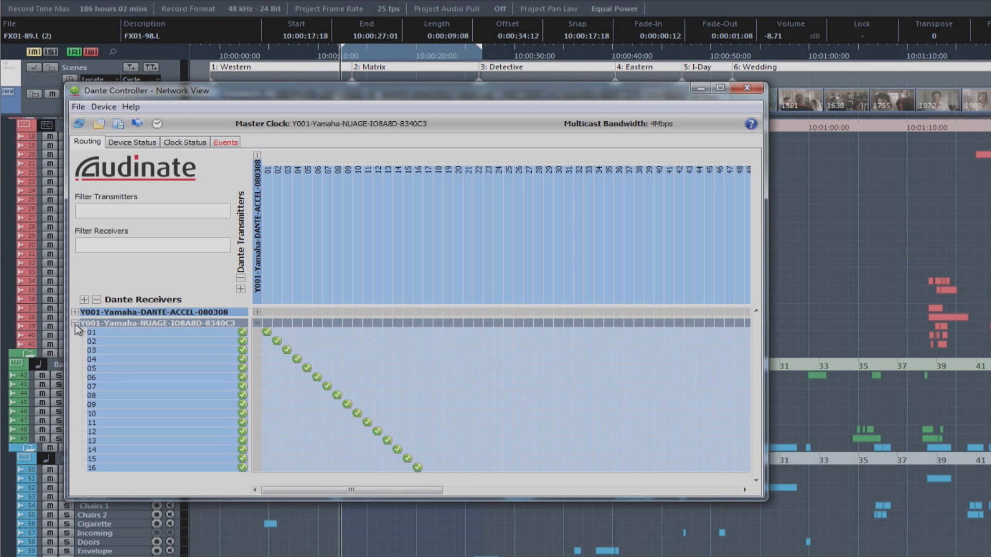
# Show the ACCEL receiver and NUAGE transmitter, then route channels 01–16 one to one
pyautogui.click(75, 324)
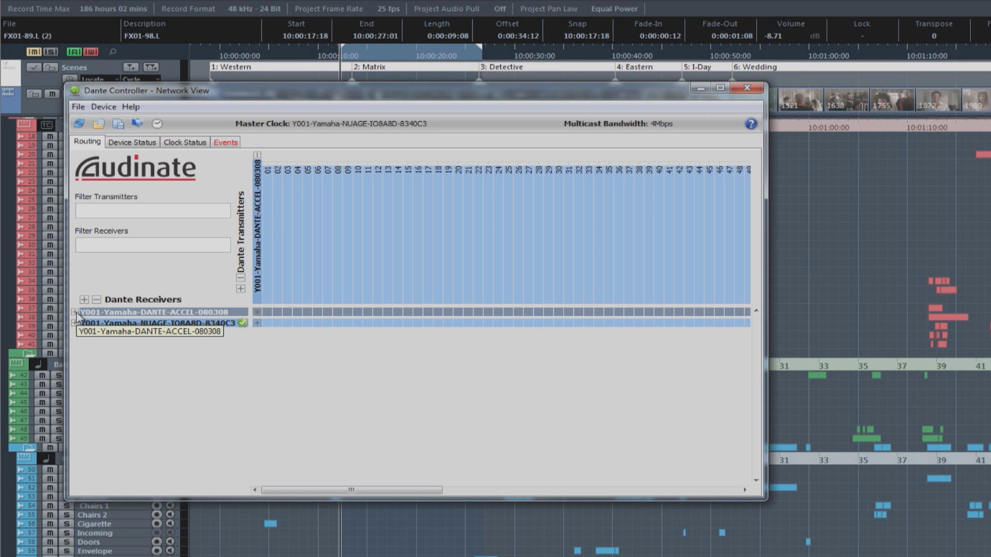
pyautogui.click(75, 312)
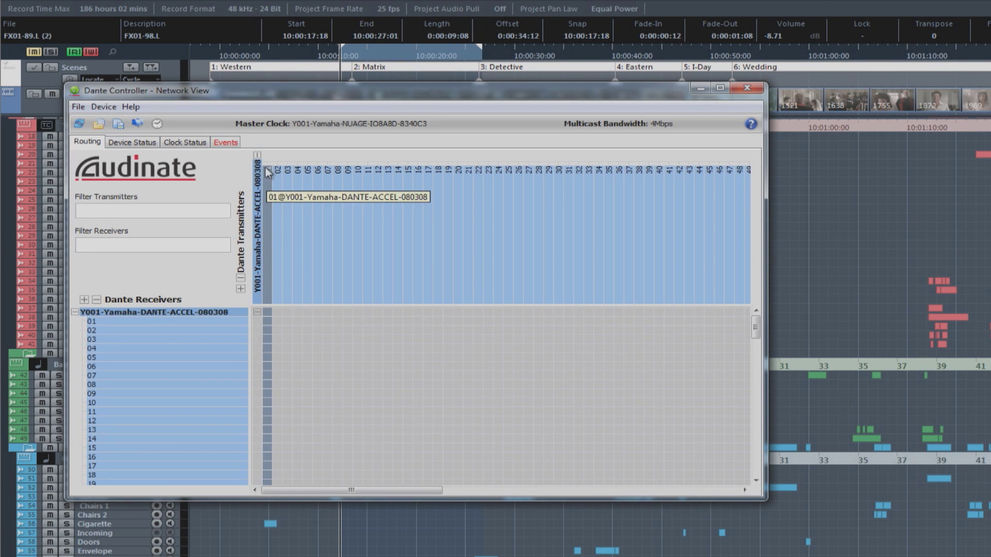
pyautogui.click(258, 155)
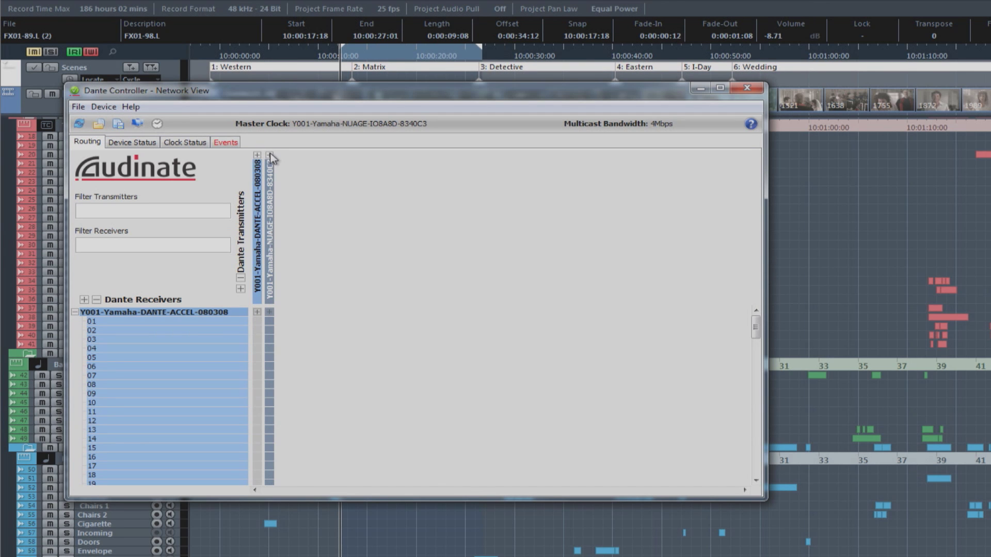
pyautogui.click(270, 156)
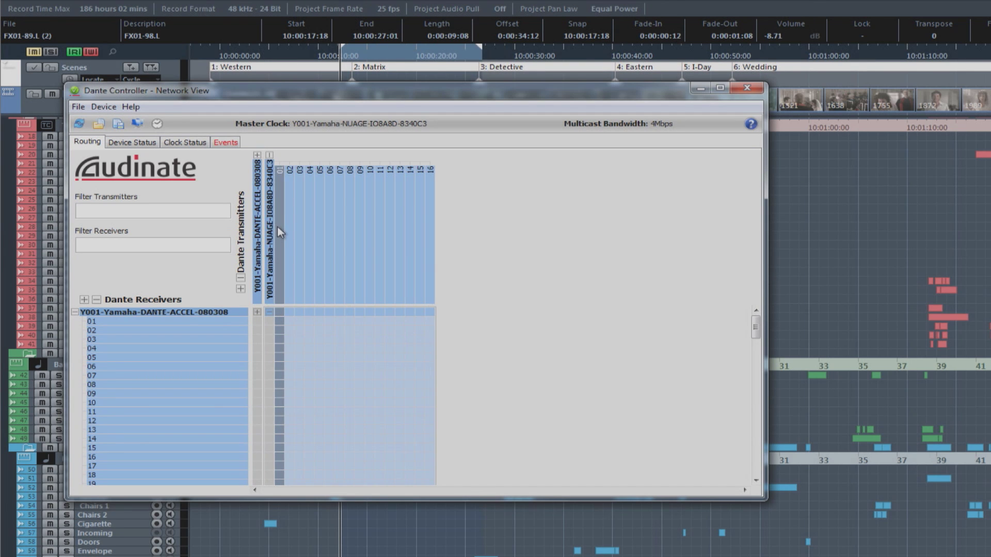
pyautogui.keyDown('ctrl'); pyautogui.click(270, 312); pyautogui.keyUp('ctrl')
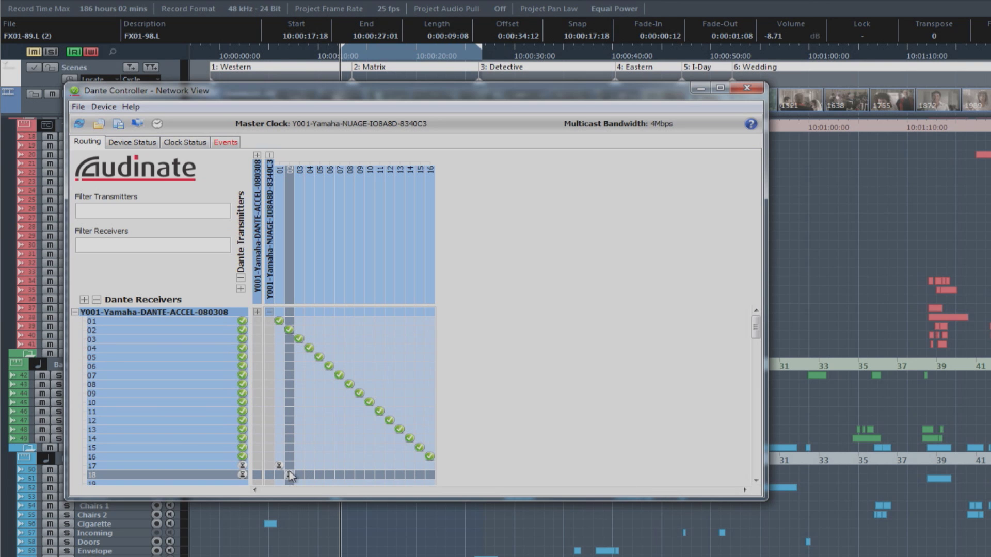
# Add routes from NUAGE channels 02 and 03 to ACCEL receivers 18 and 19
pyautogui.click(289, 473)
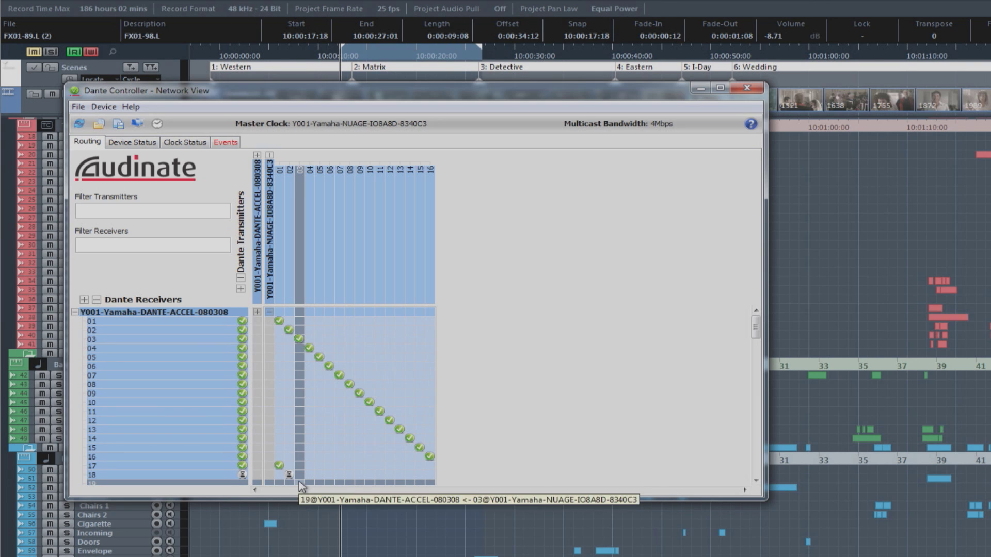
pyautogui.click(299, 481)
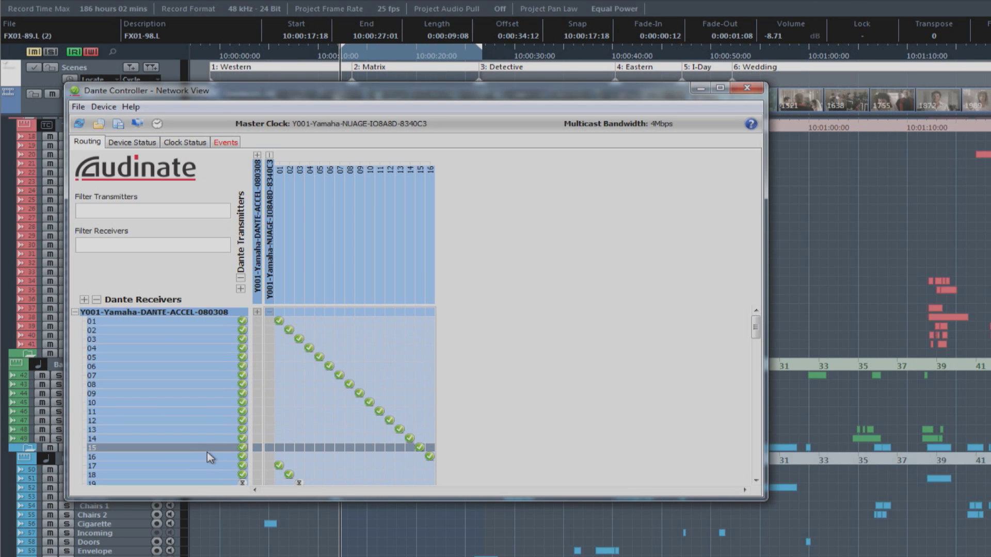
pyautogui.scroll(-1, 206, 452)
pyautogui.scroll(-1, 206, 452)
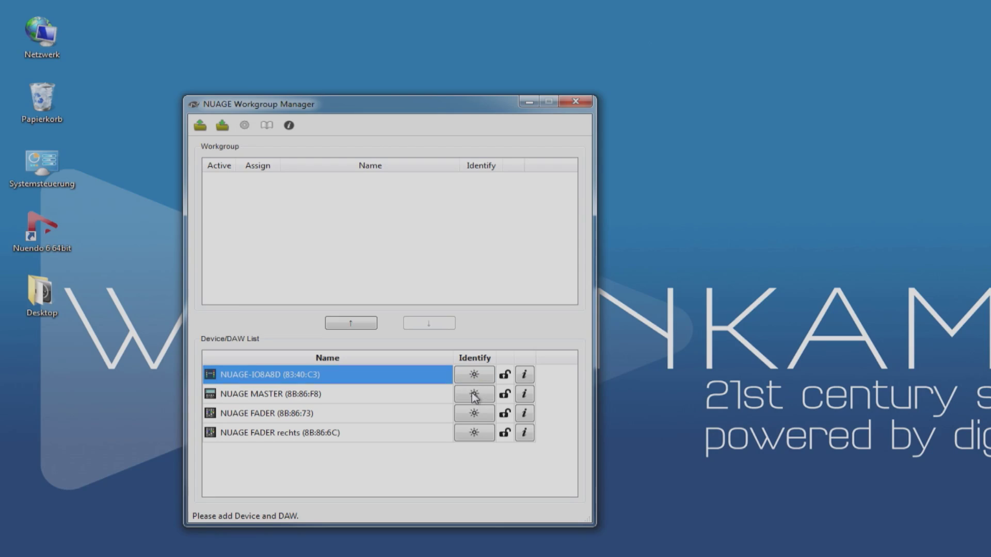
# Identify the NUAGE MASTER unit and add NUAGE FADER rechts to the workgroup
pyautogui.click(474, 394)
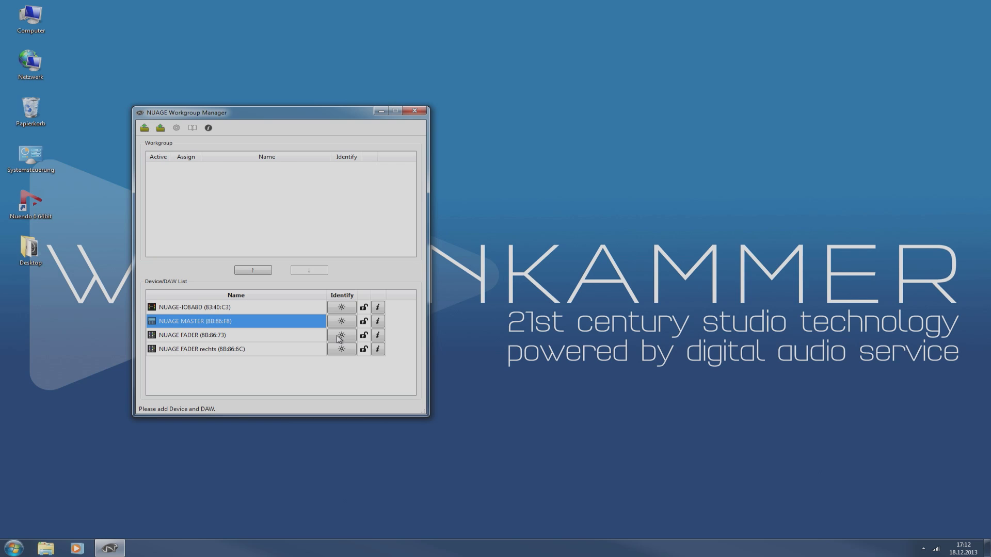
pyautogui.click(339, 337)
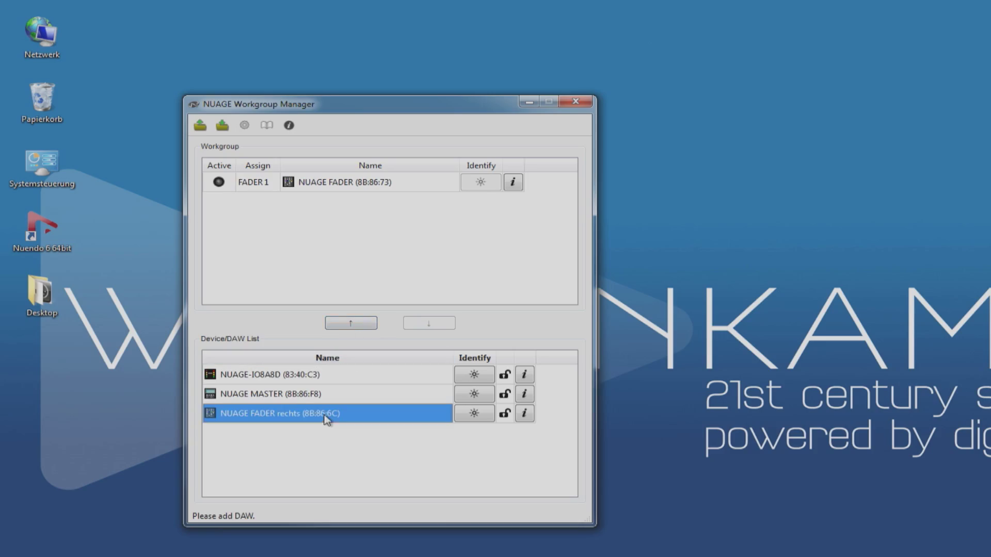
pyautogui.click(349, 324)
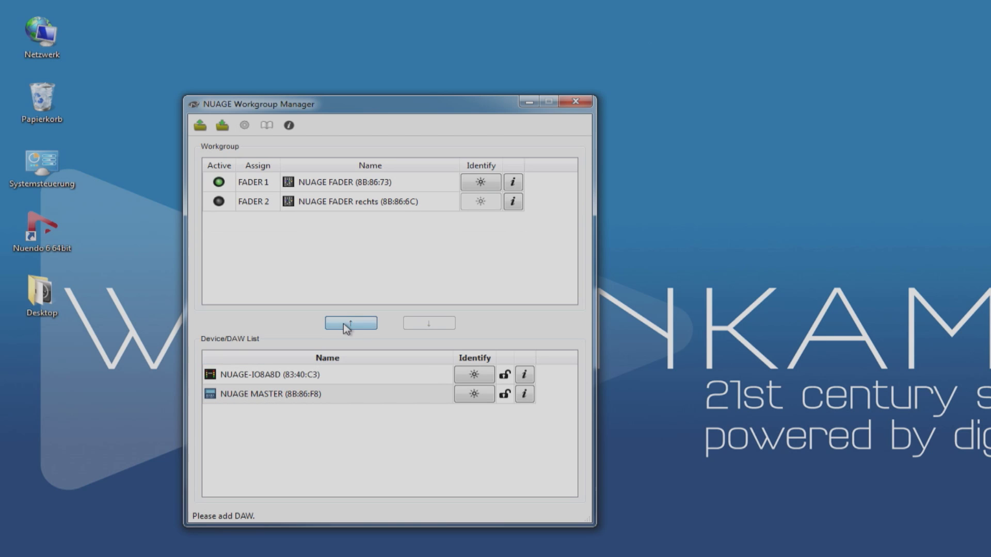
# Add NUAGE MASTER and the NUAGE-IO8A8D interface to the workgroup as MASTER and IO 1
pyautogui.click(347, 326)
pyautogui.click(252, 379)
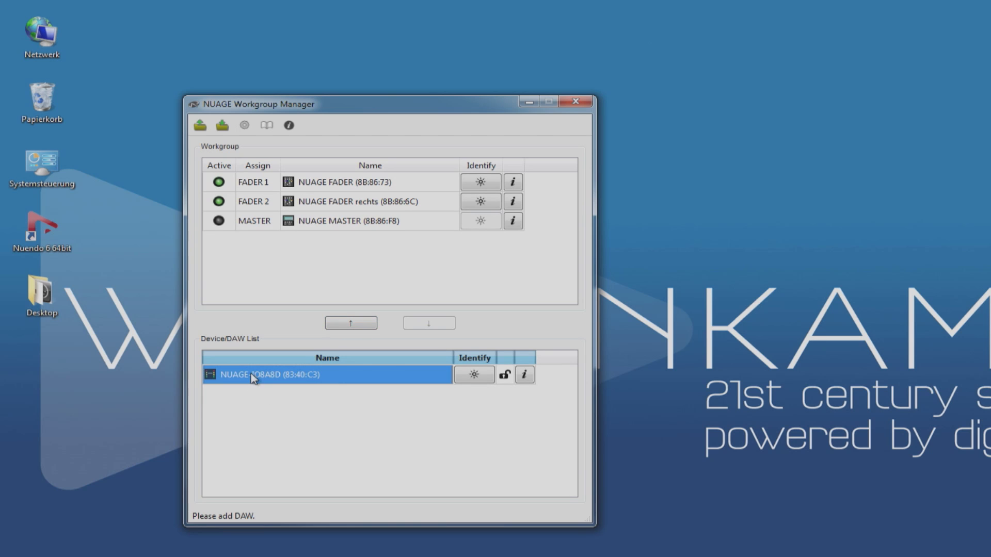
pyautogui.click(356, 325)
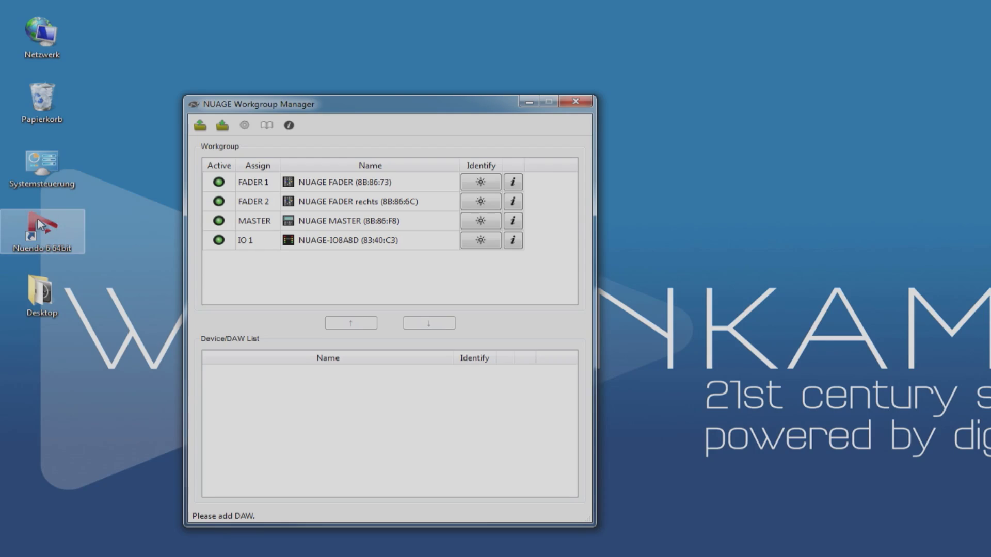
# Launch Nuendo 6 and add it from the Device/DAW List to the workgroup as DAW A
pyautogui.click(38, 219)
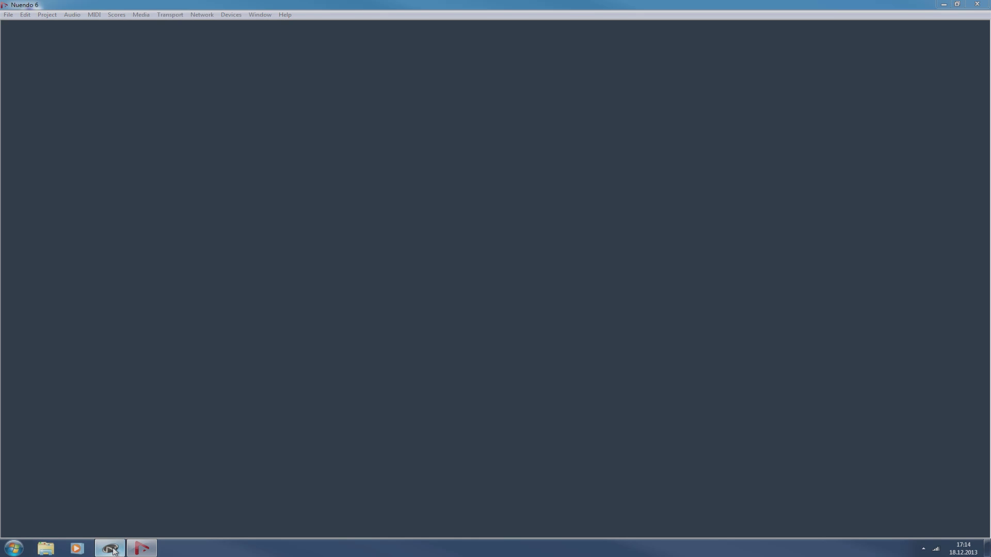
pyautogui.click(111, 549)
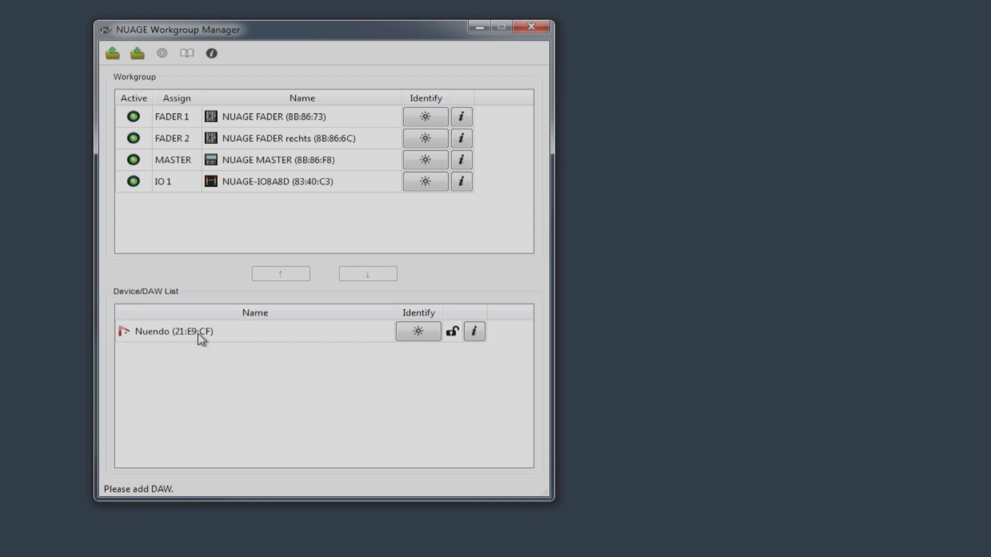
pyautogui.click(201, 340)
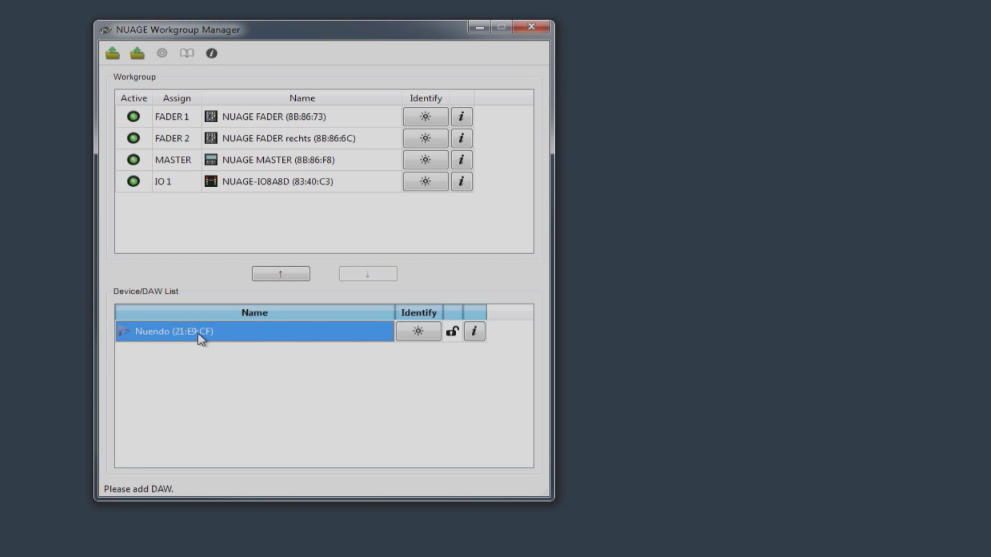
pyautogui.click(298, 275)
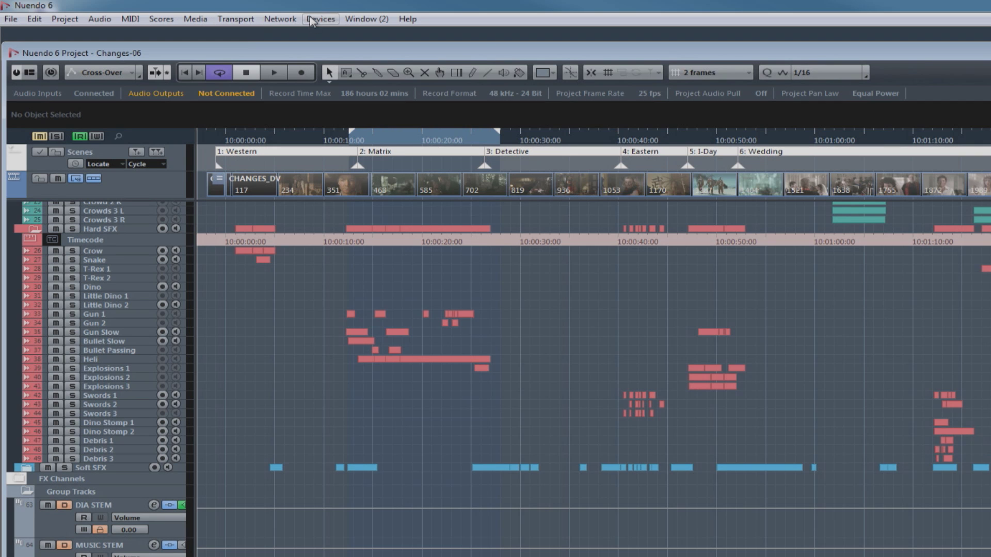
# Open Nuendo's Devices menu to reach VST Connections
pyautogui.click(313, 21)
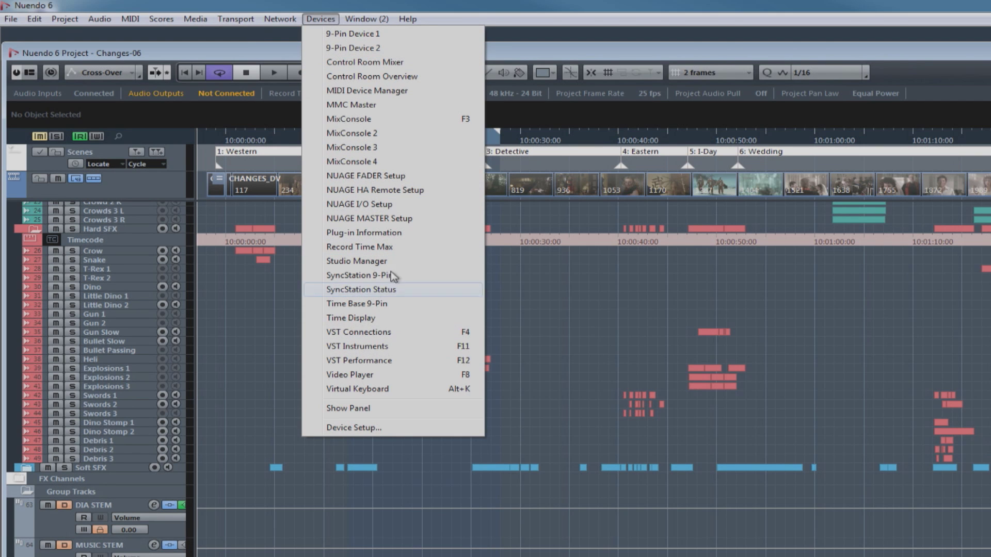
# Open the VST Connections window and move it higher up the screen
pyautogui.click(411, 333)
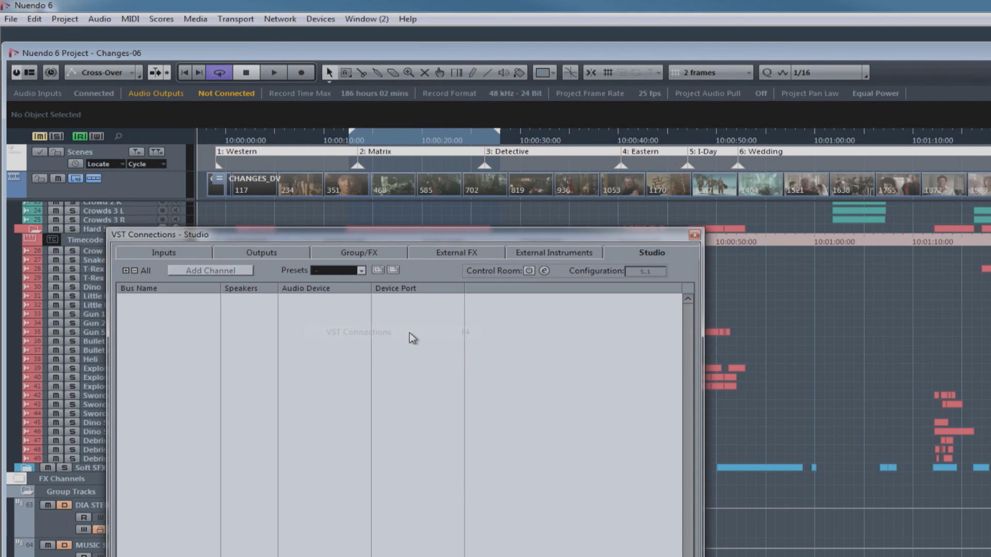
pyautogui.moveTo(426, 236); pyautogui.dragTo(430, 173)
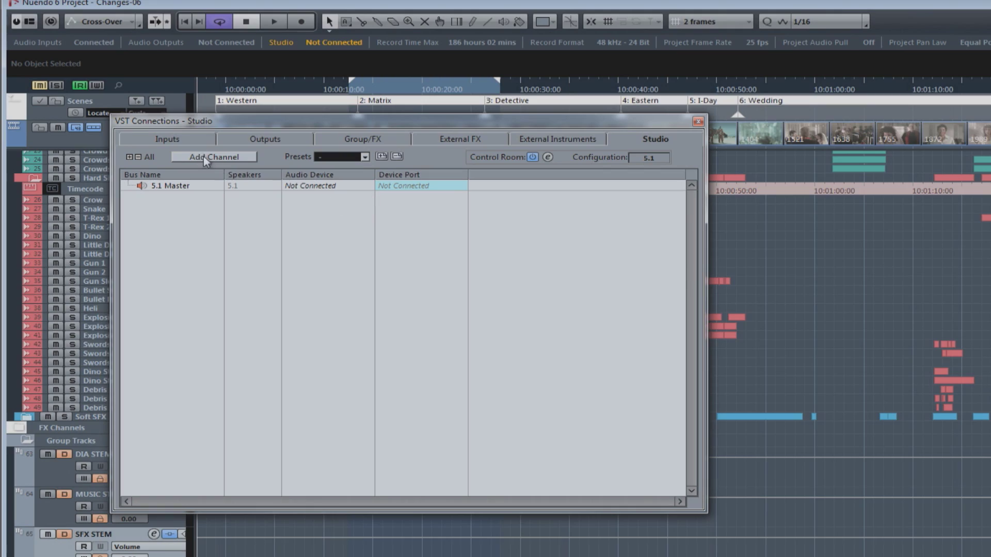
# Add a 5.1 monitor channel named '5.1 Speaker' to the Studio connections
pyautogui.click(206, 160)
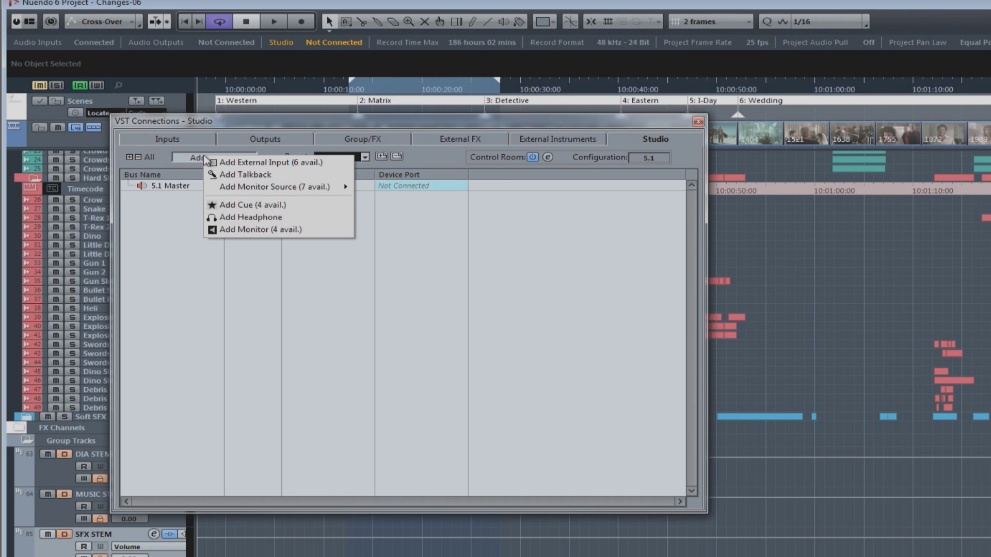
pyautogui.click(245, 231)
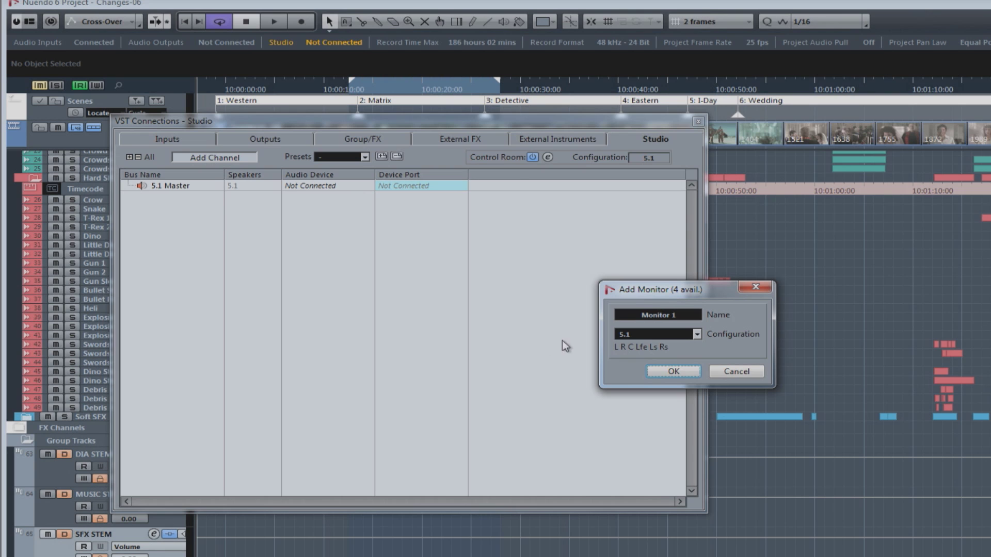
pyautogui.click(697, 334)
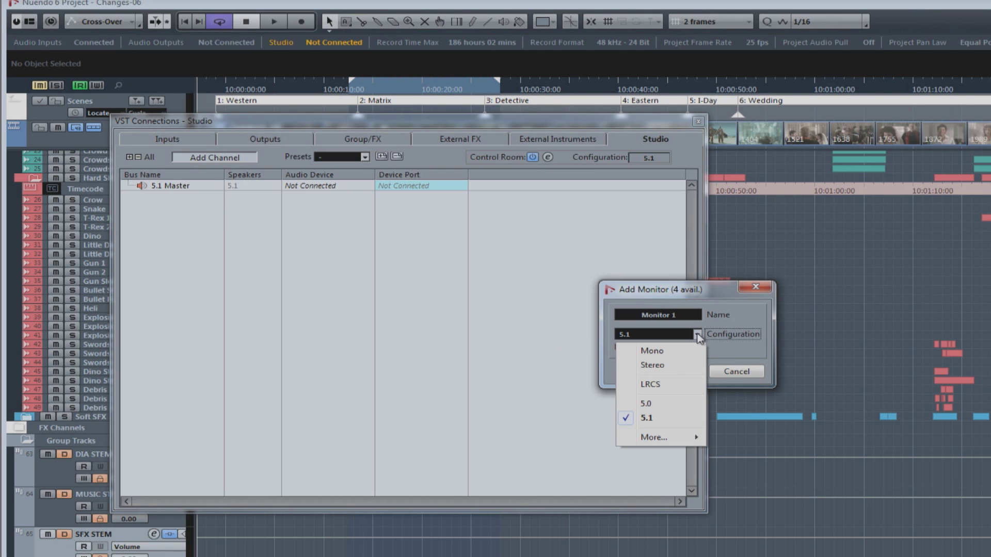
pyautogui.moveTo(660, 441)
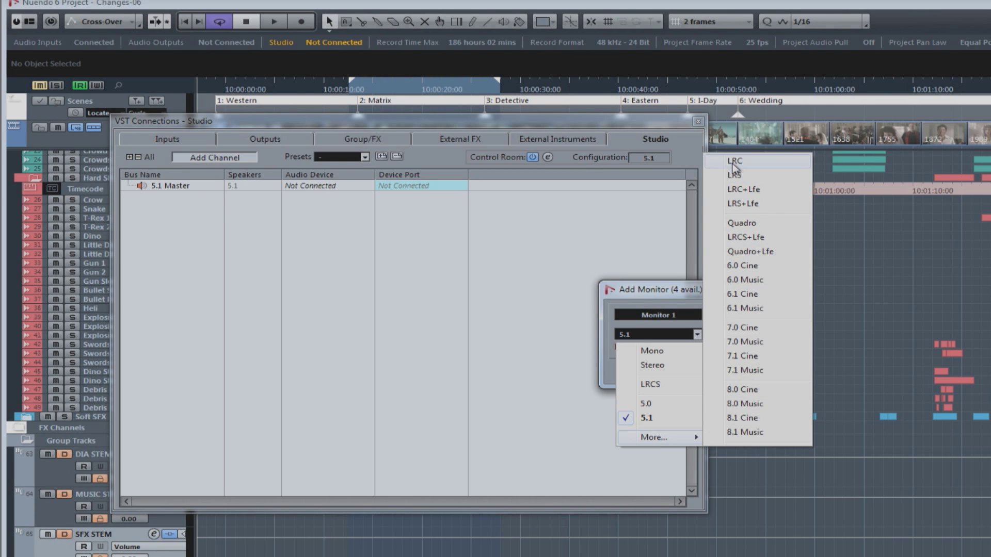
pyautogui.click(647, 419)
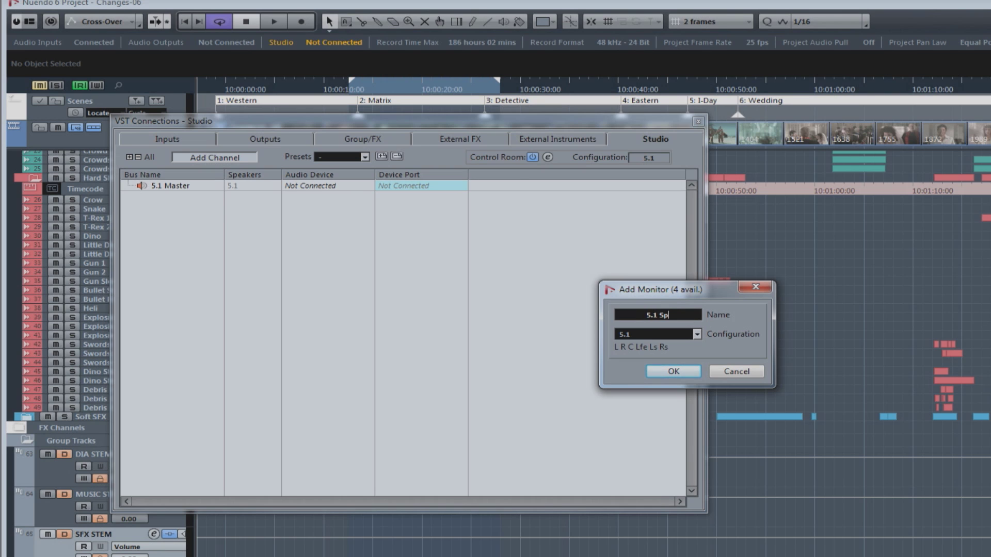
pyautogui.write('ker')
# Create the 5.1 Speaker monitor and route its six channels to AIC128-D Outputs 1–6
pyautogui.click(658, 371)
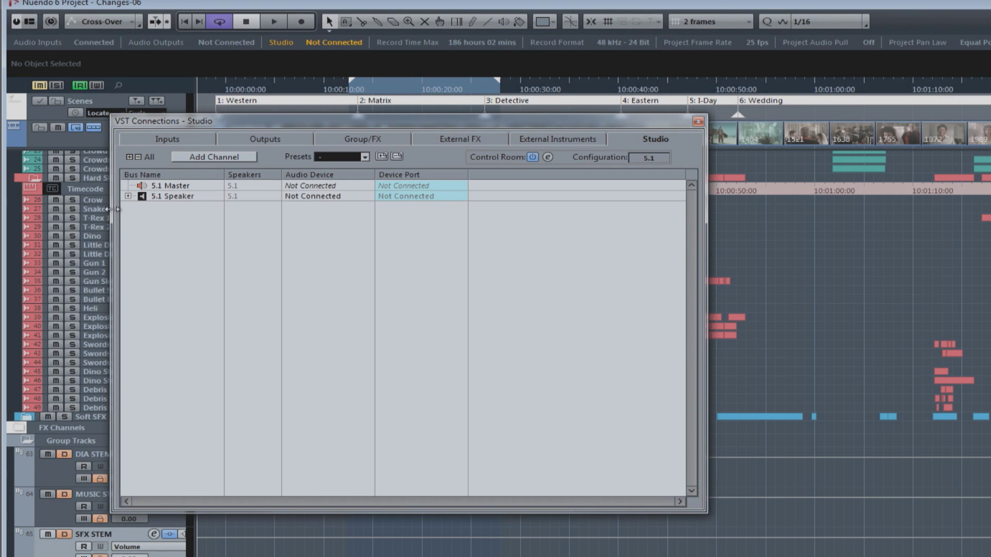
pyautogui.click(128, 196)
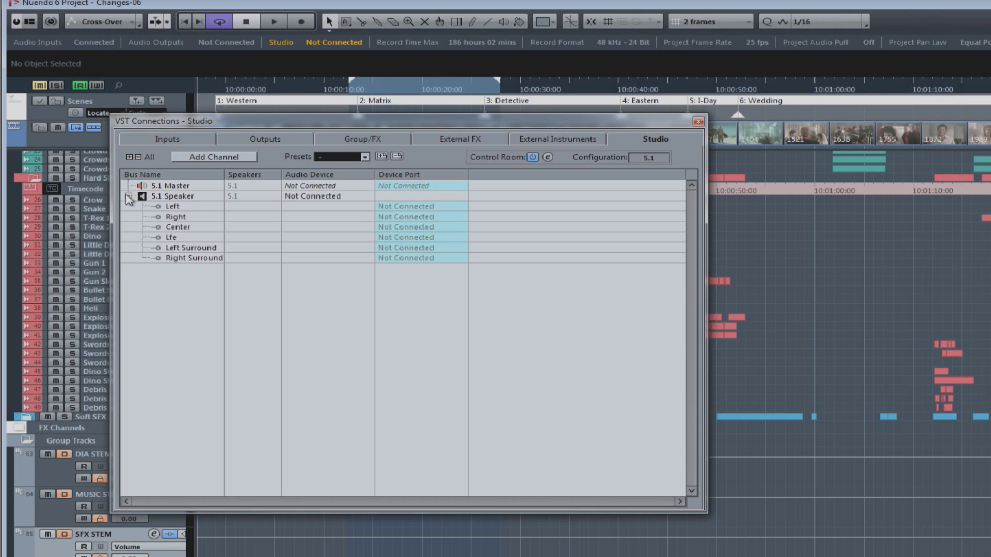
pyautogui.click(395, 207)
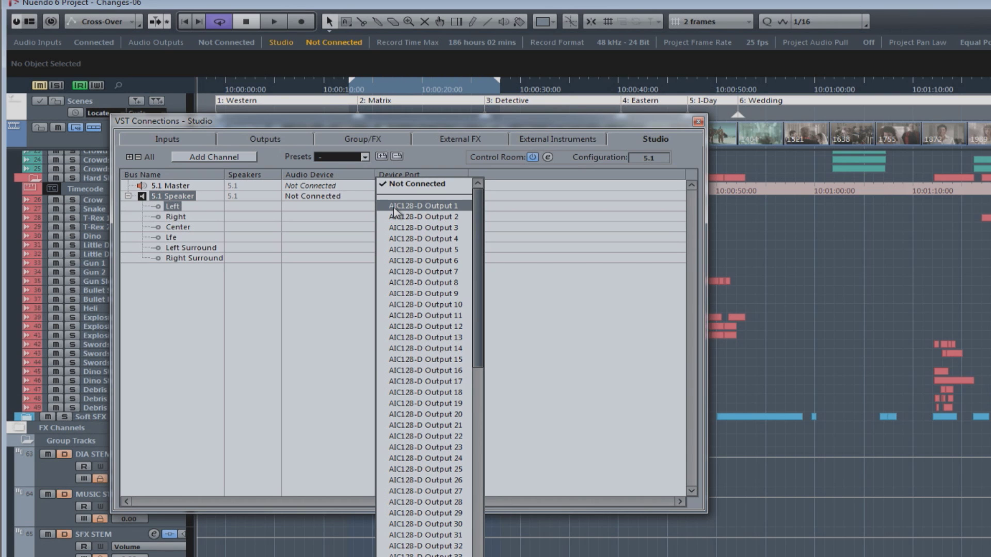
pyautogui.click(395, 206)
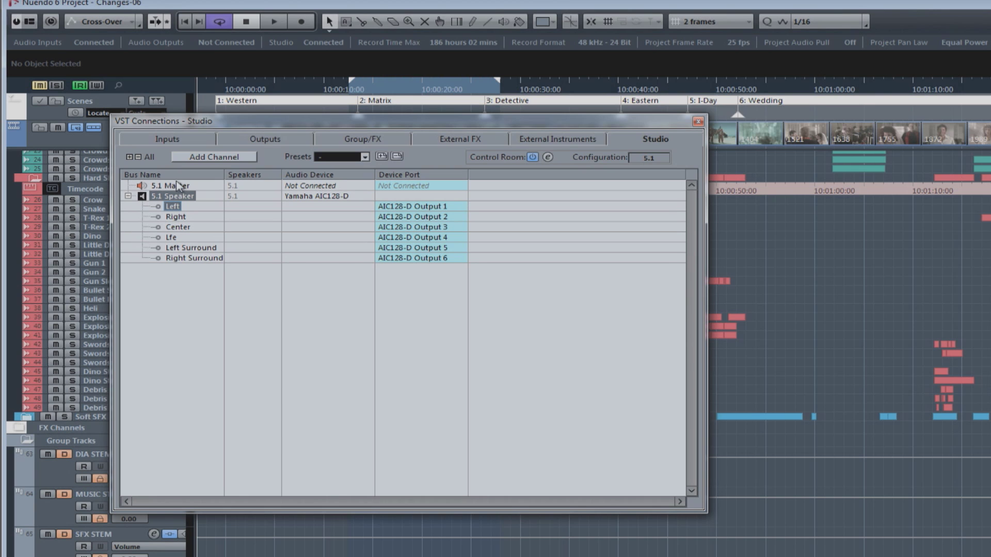
pyautogui.click(200, 158)
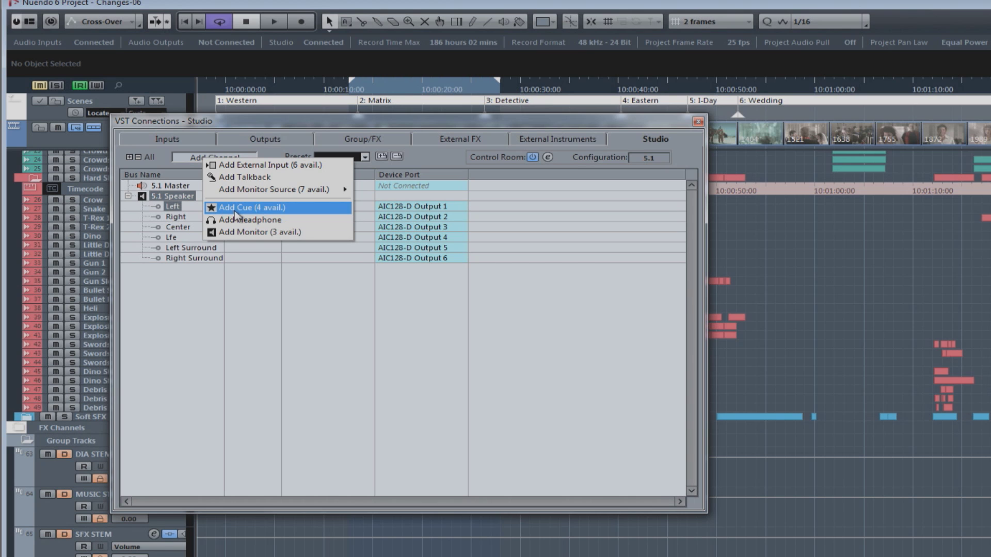
# Add a stereo Cue 1 bus with Left and Right feeding AIC128-D Outputs 7 and 8
pyautogui.click(236, 209)
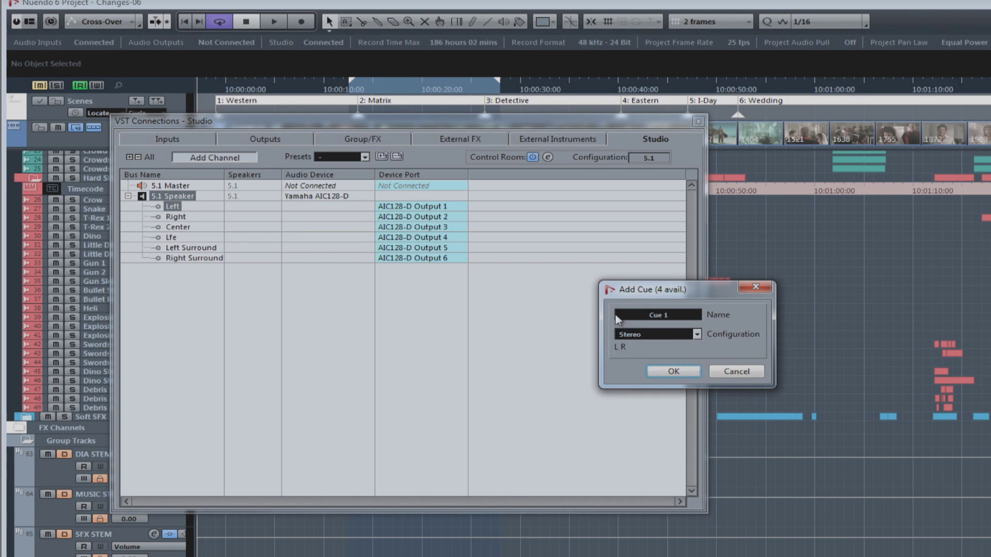
pyautogui.click(673, 372)
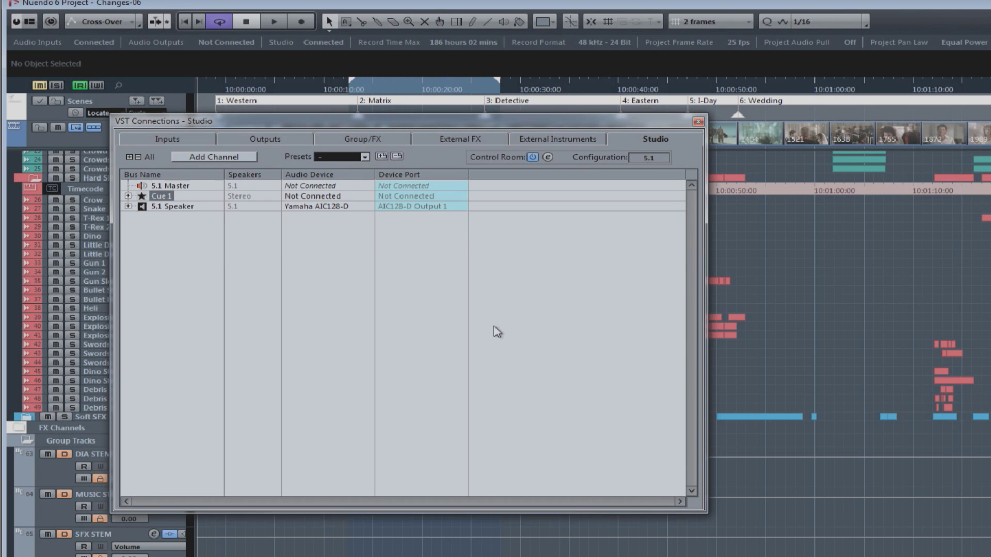
pyautogui.click(128, 196)
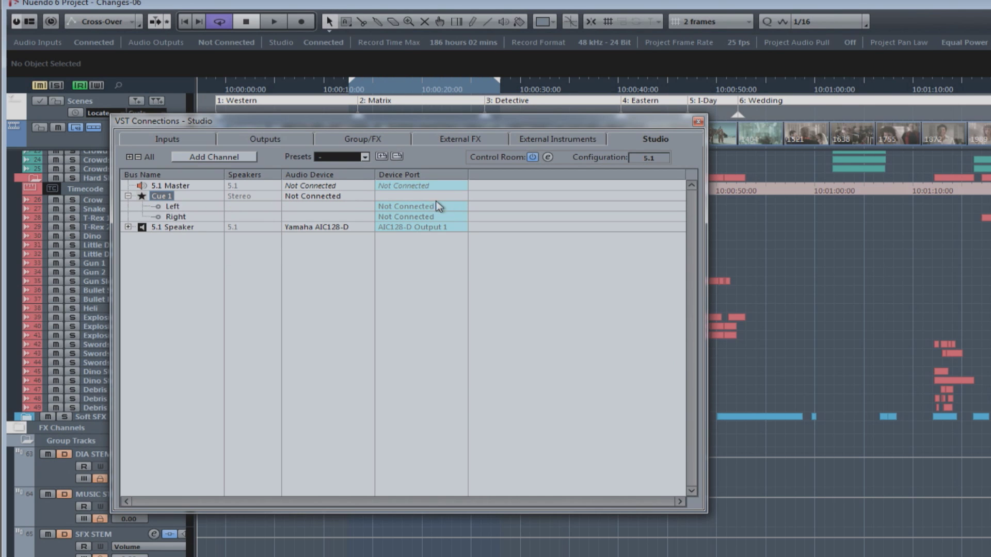
pyautogui.click(413, 207)
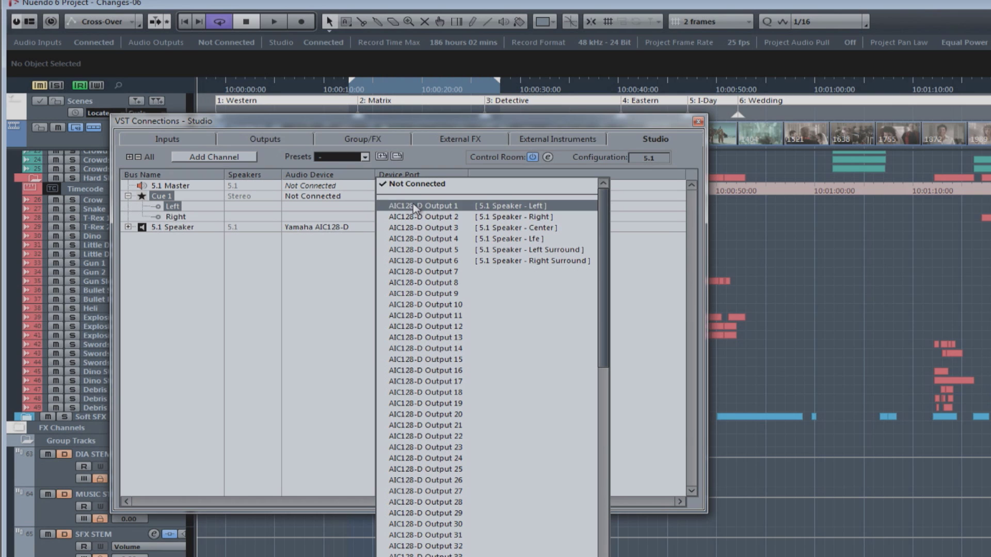
pyautogui.click(427, 272)
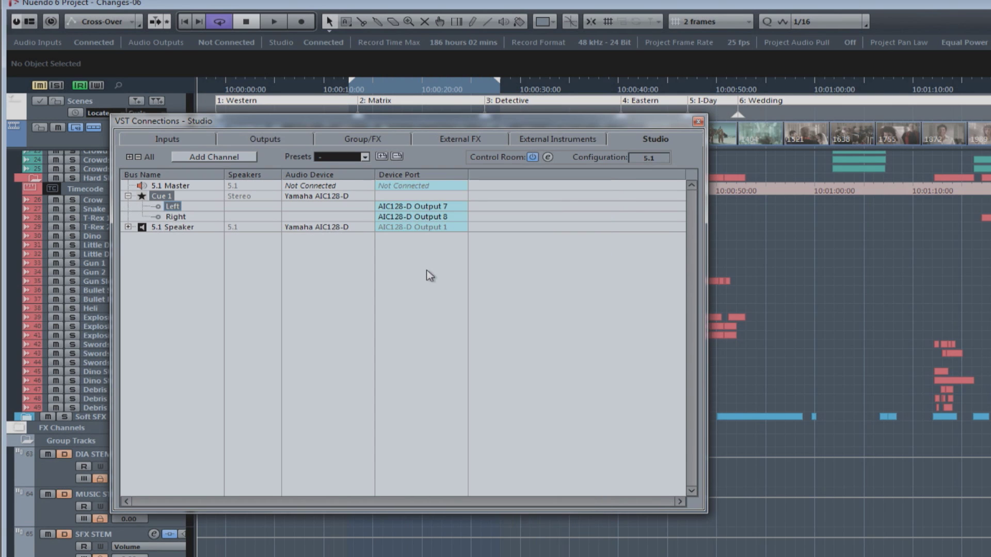
pyautogui.click(209, 157)
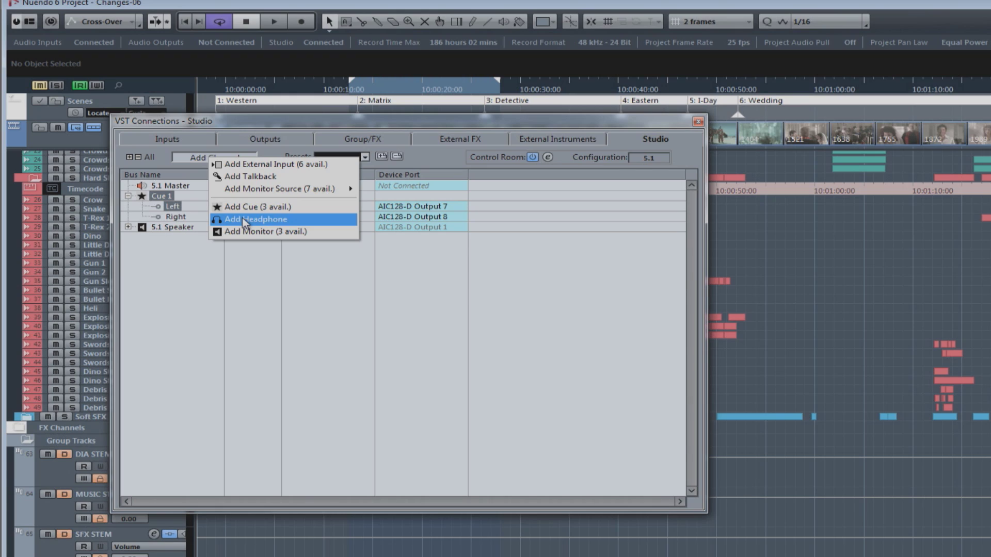
# Add a stereo Phones headphone bus routed to AIC128-D Outputs 9 and 10
pyautogui.click(245, 223)
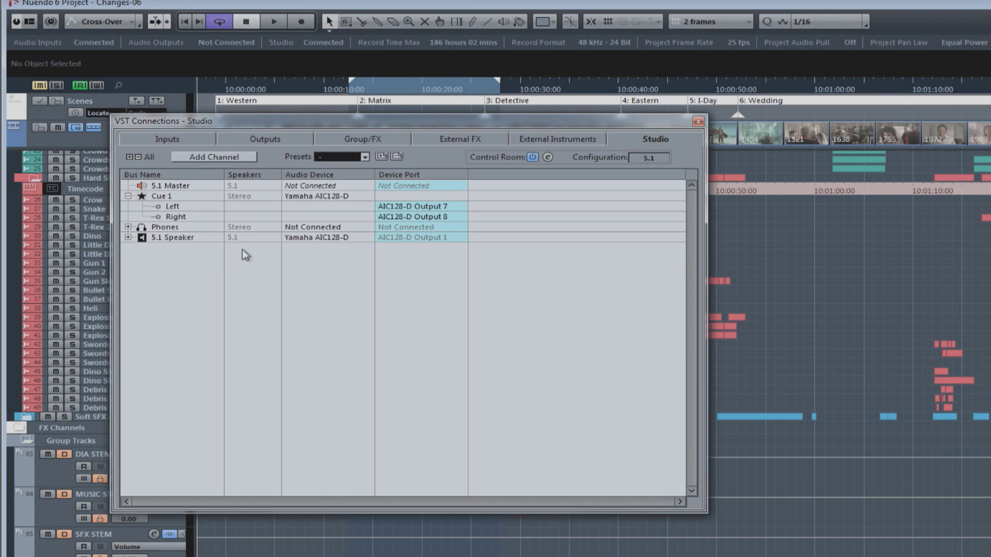
pyautogui.click(127, 228)
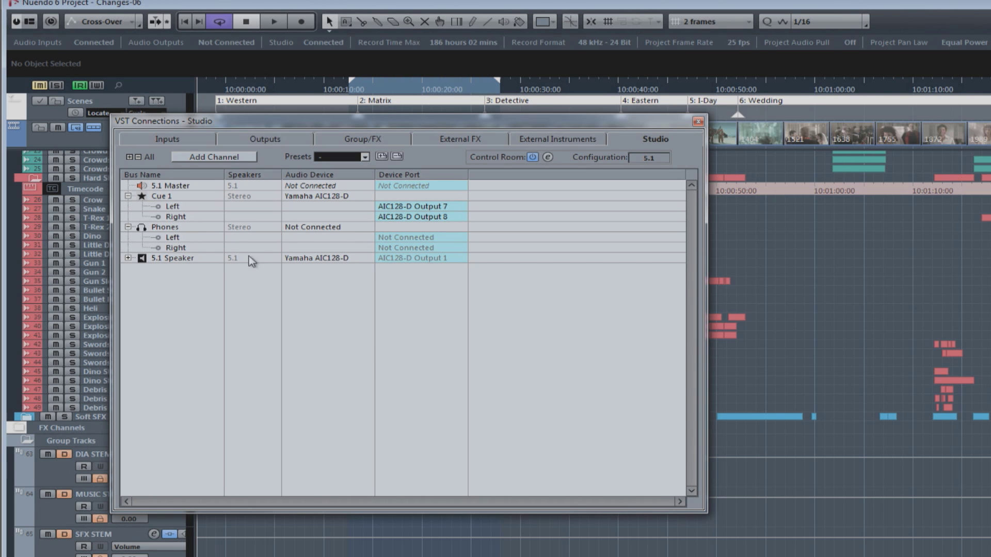
pyautogui.click(403, 239)
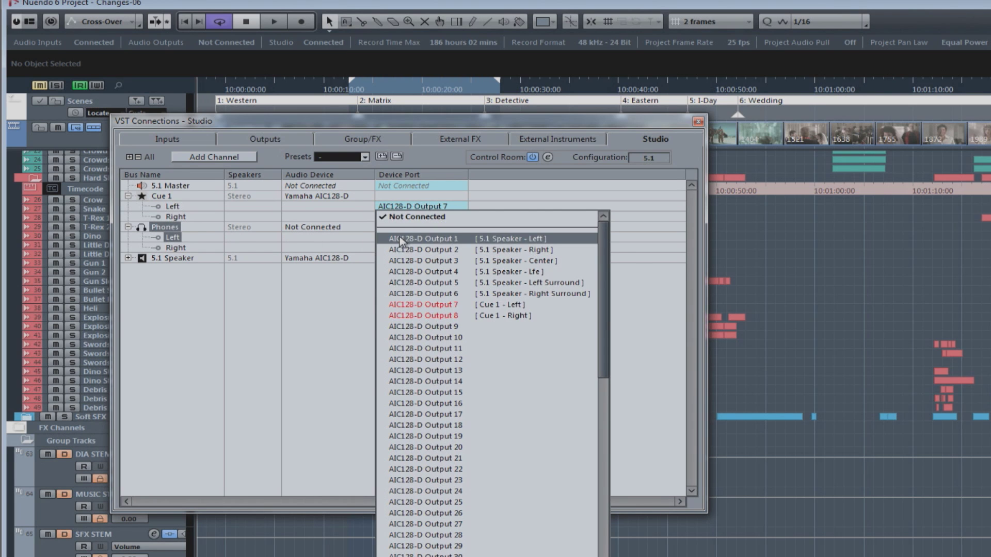
pyautogui.click(457, 327)
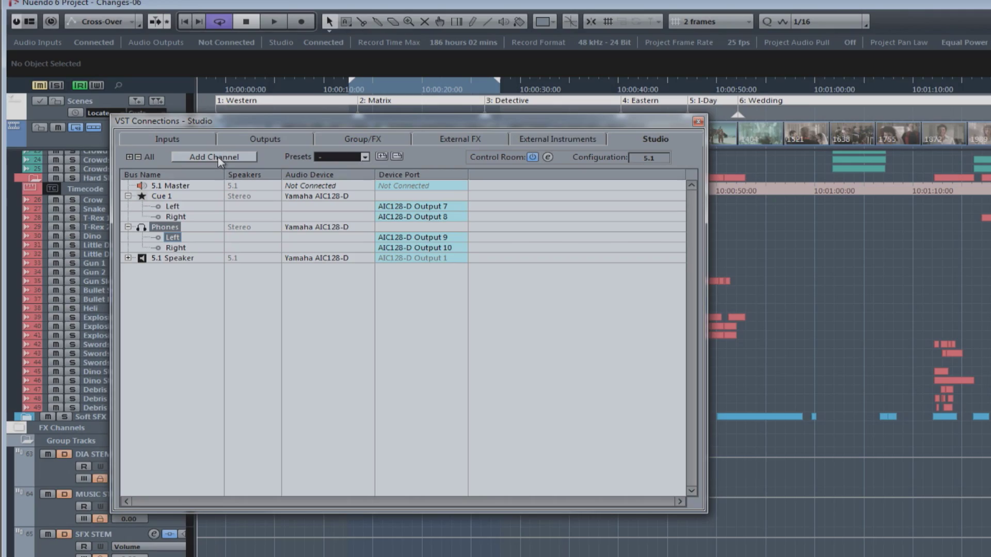
# Add a Talkback bus and assign its mono channel to AIC128-D Input 8
pyautogui.click(218, 157)
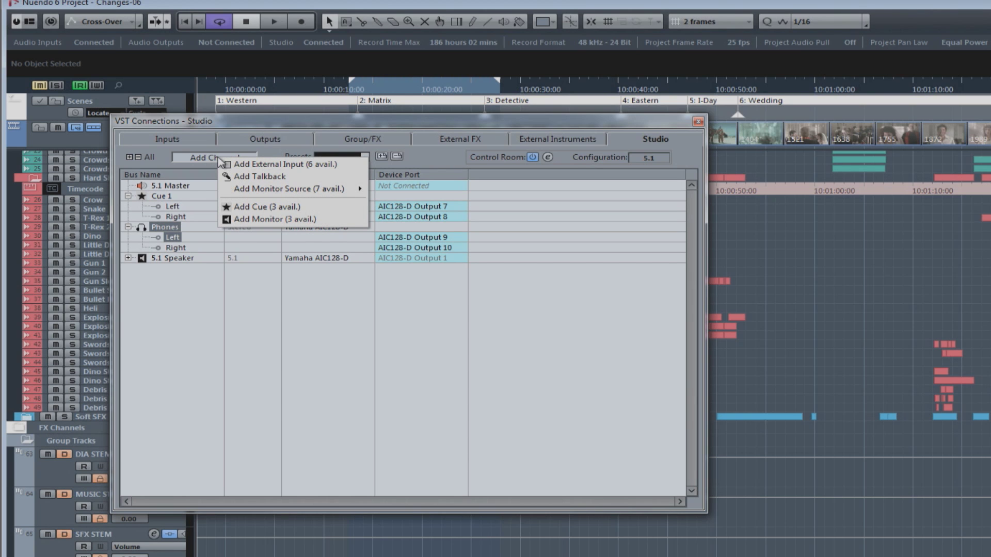
pyautogui.click(241, 177)
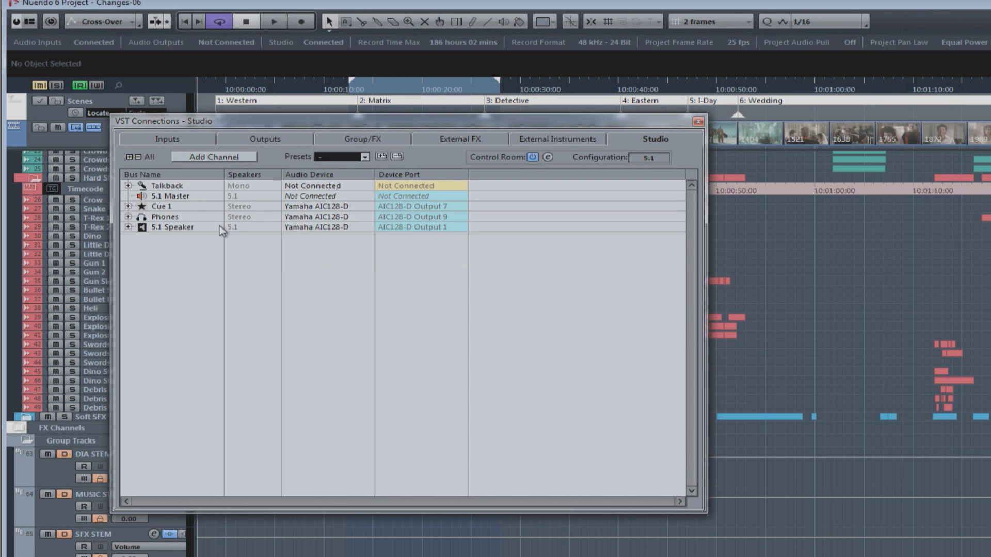
pyautogui.click(127, 186)
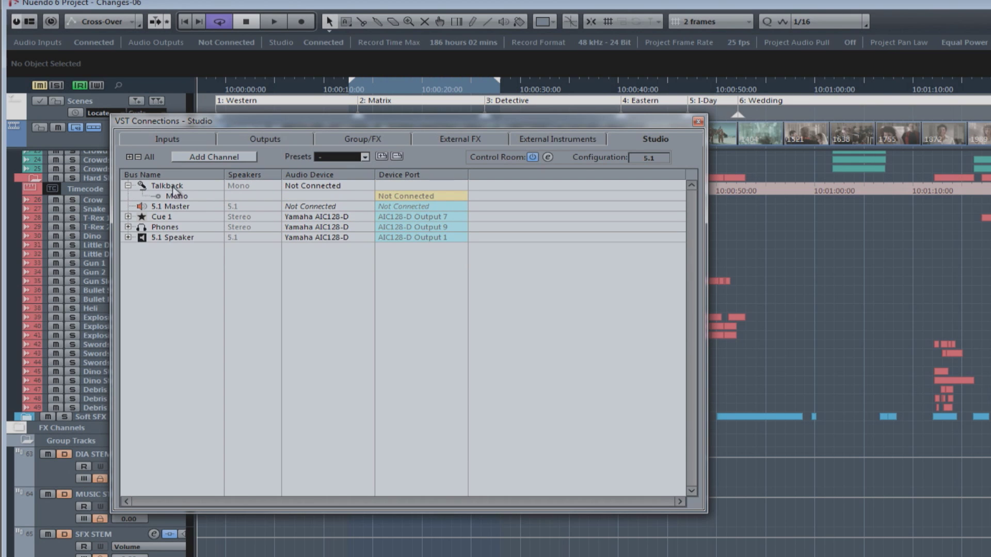
pyautogui.click(408, 196)
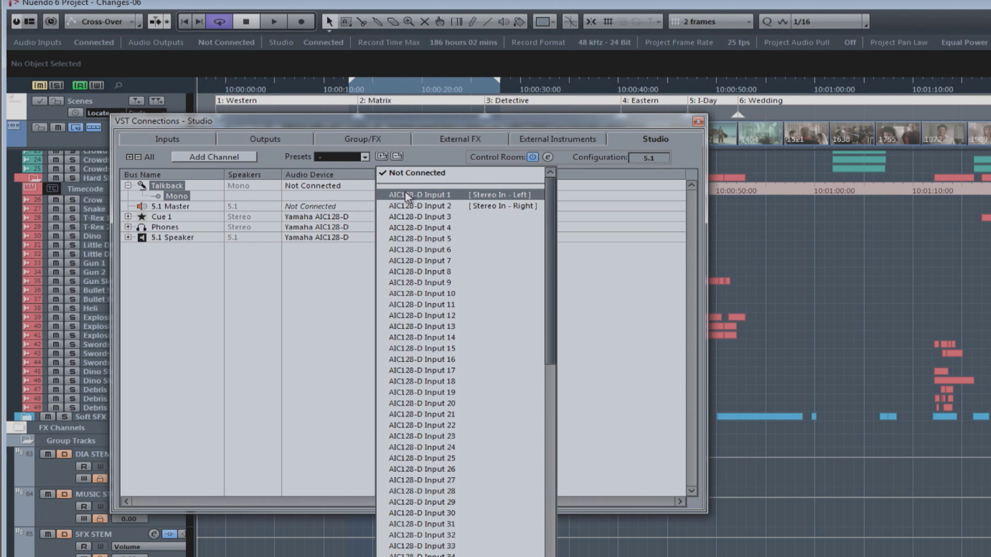
pyautogui.click(425, 272)
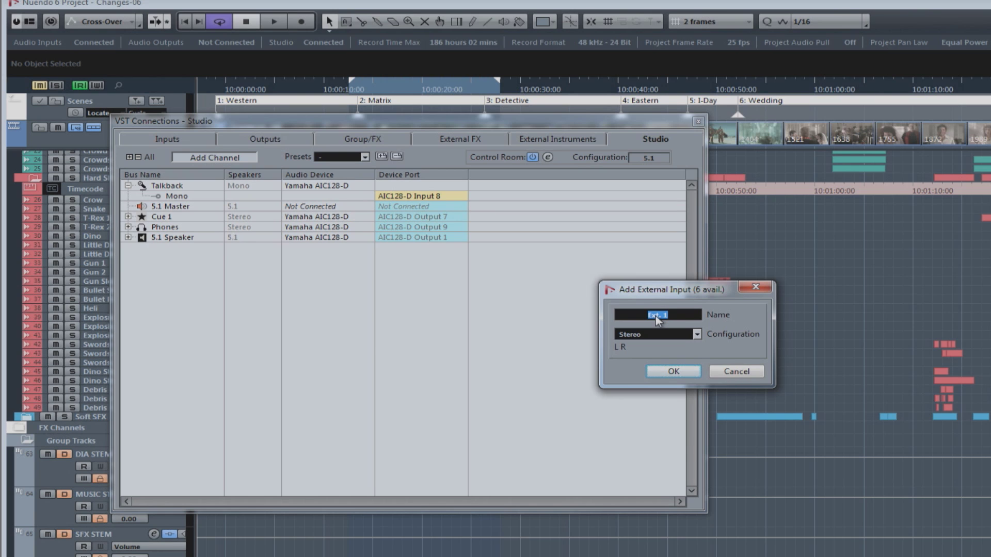
# Create a 5.1 external input named DVD and route its channels to AIC128-D Inputs 17–22
pyautogui.write('DVD')
pyautogui.click(696, 334)
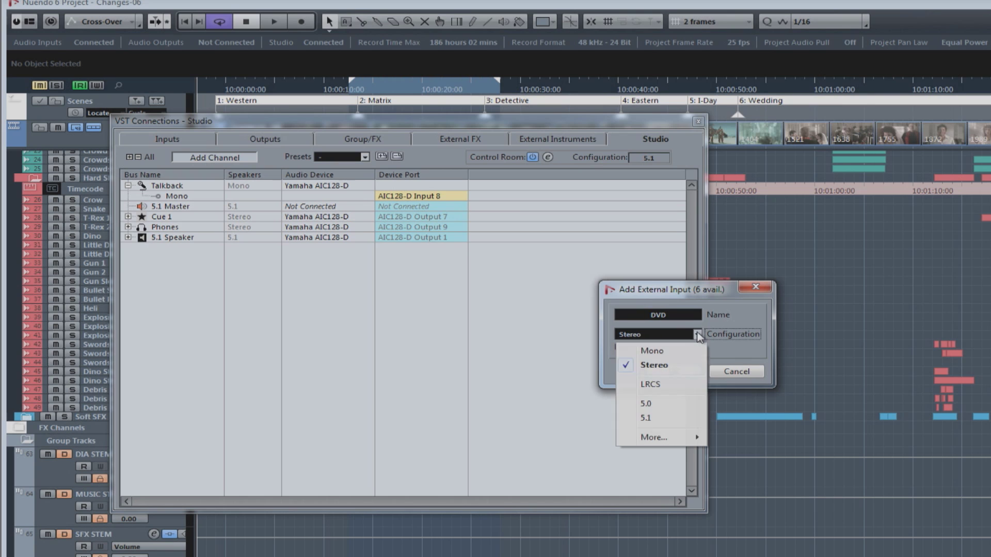
pyautogui.click(655, 417)
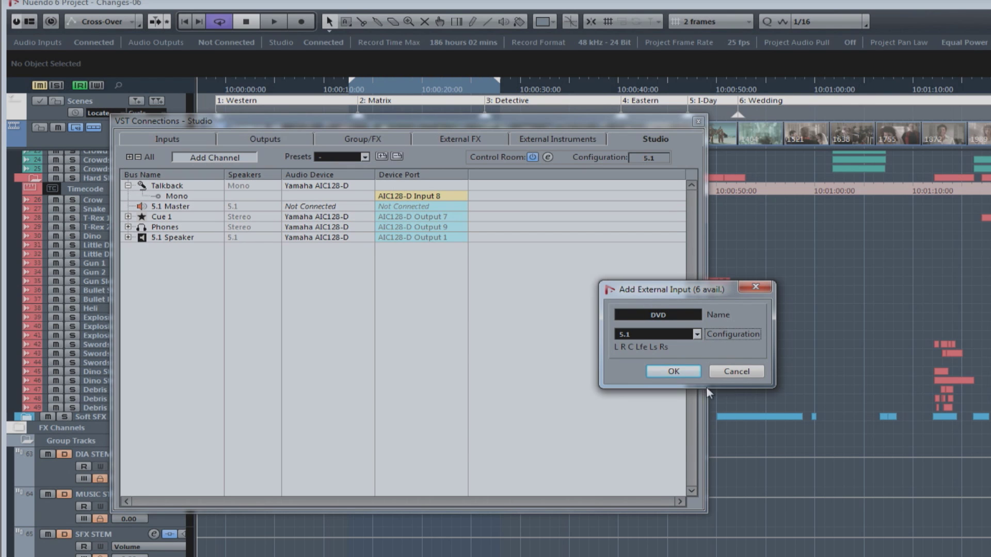
pyautogui.click(682, 371)
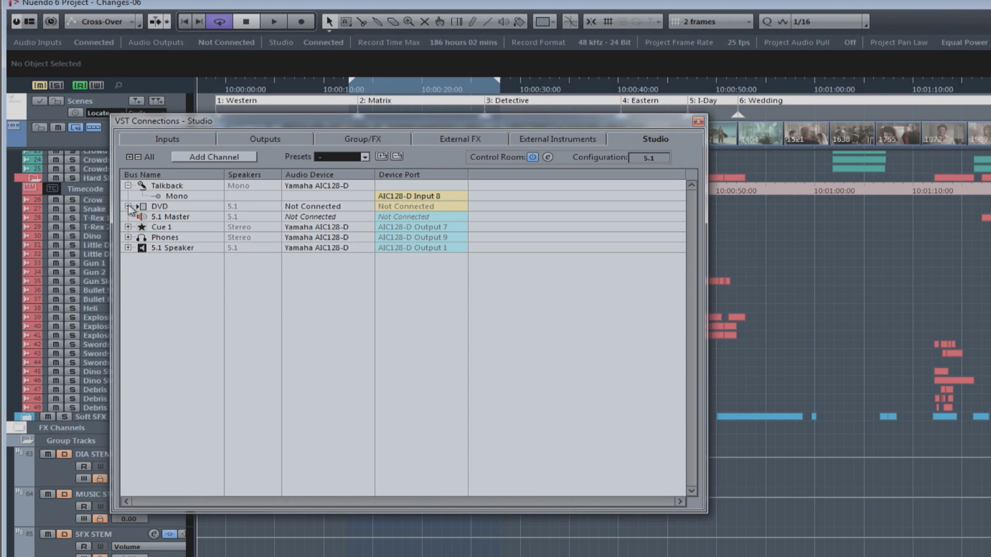
pyautogui.click(128, 207)
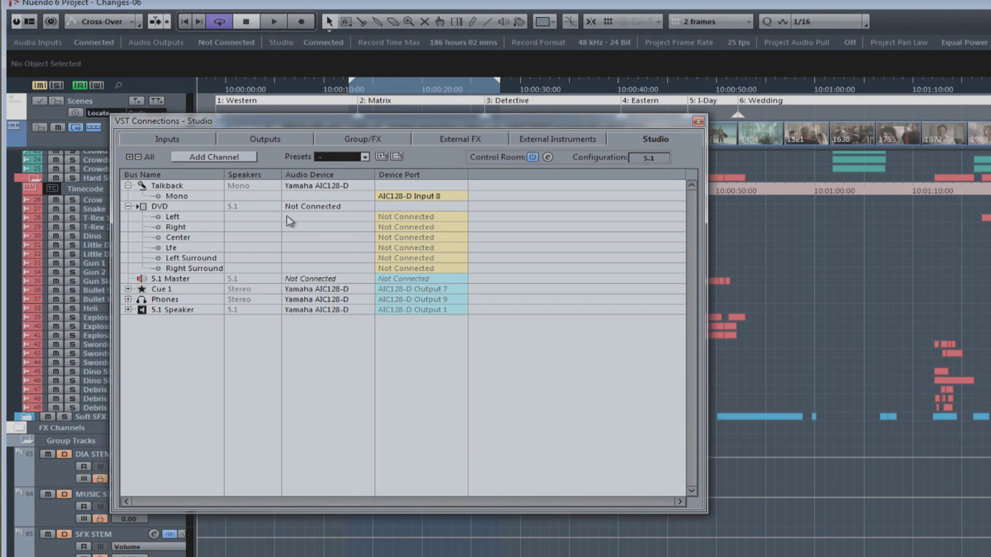
pyautogui.click(402, 217)
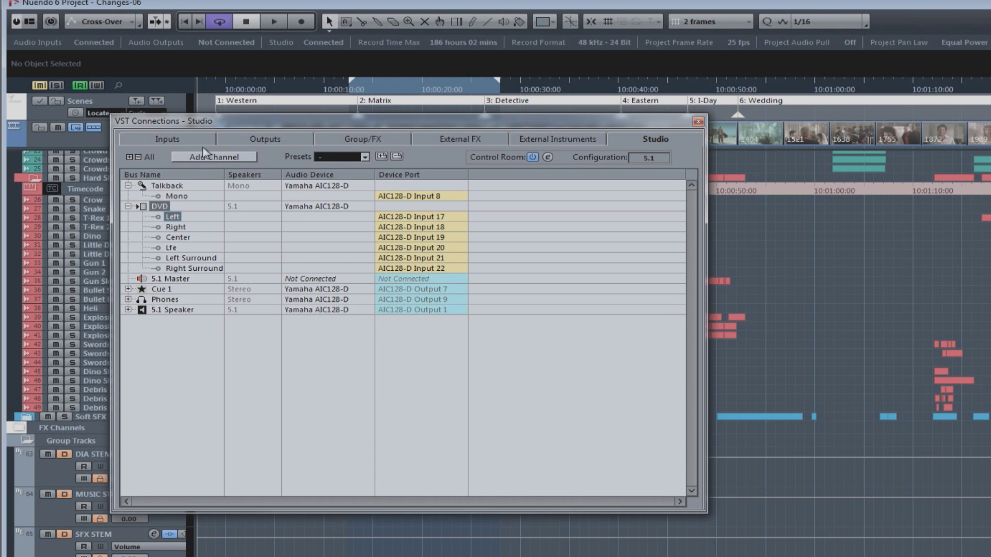
# Add the DIA STEM group as a monitor source
pyautogui.click(209, 158)
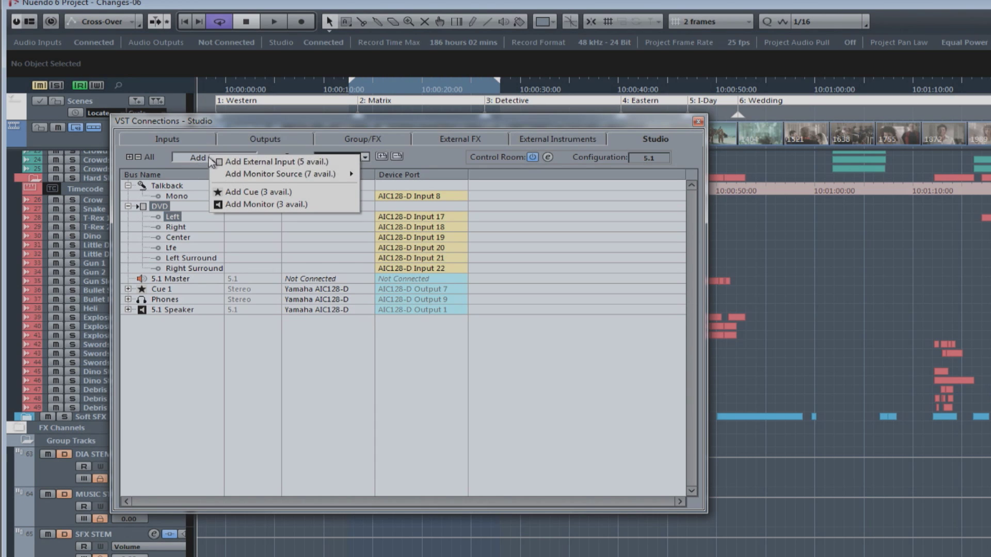
pyautogui.moveTo(237, 176)
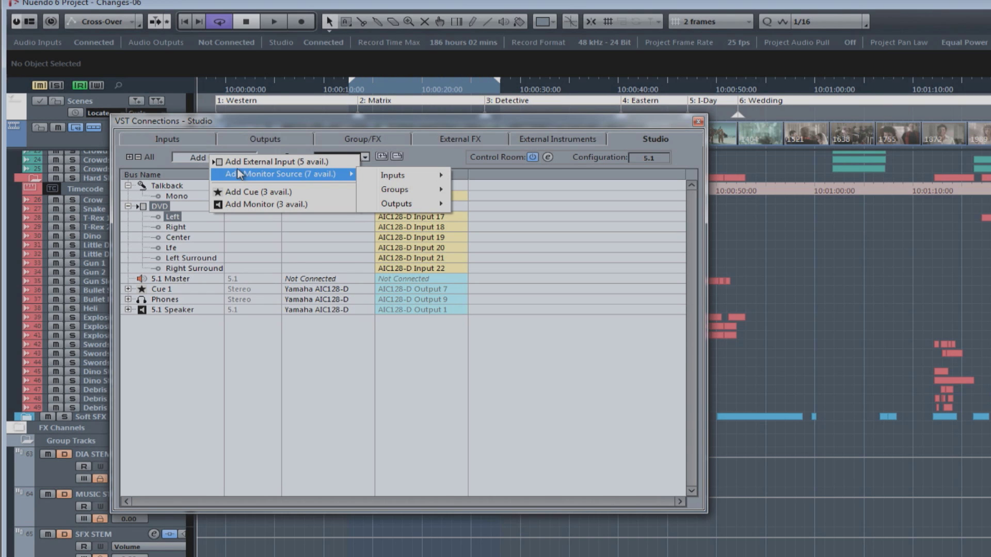
pyautogui.moveTo(411, 191)
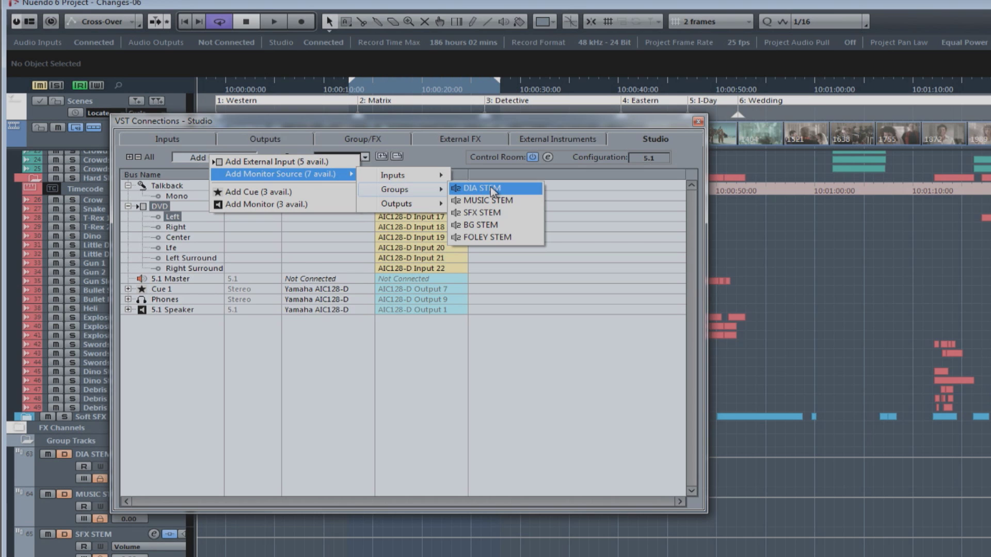
pyautogui.click(494, 192)
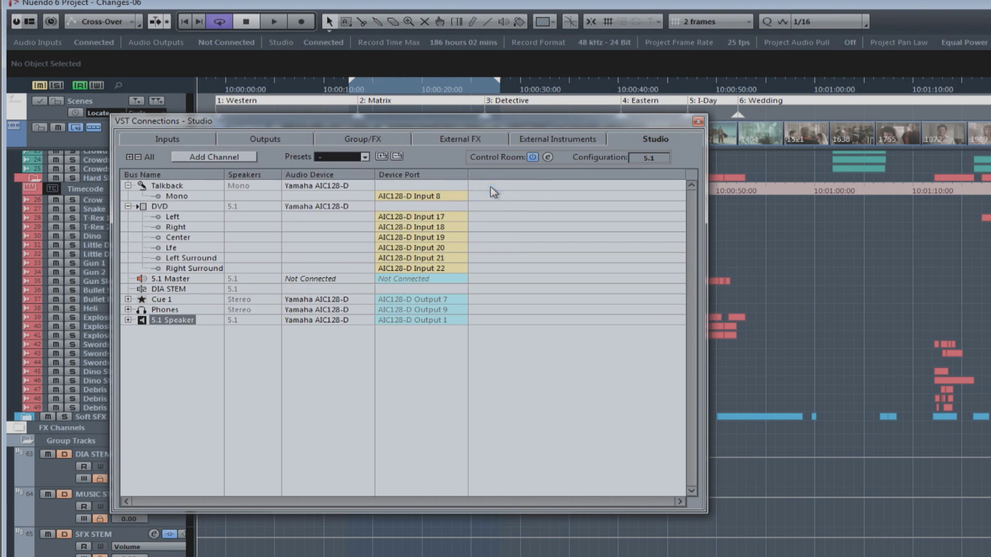
# Add the MUSIC STEM group as a monitor source
pyautogui.click(239, 157)
pyautogui.moveTo(281, 178)
pyautogui.moveTo(449, 190)
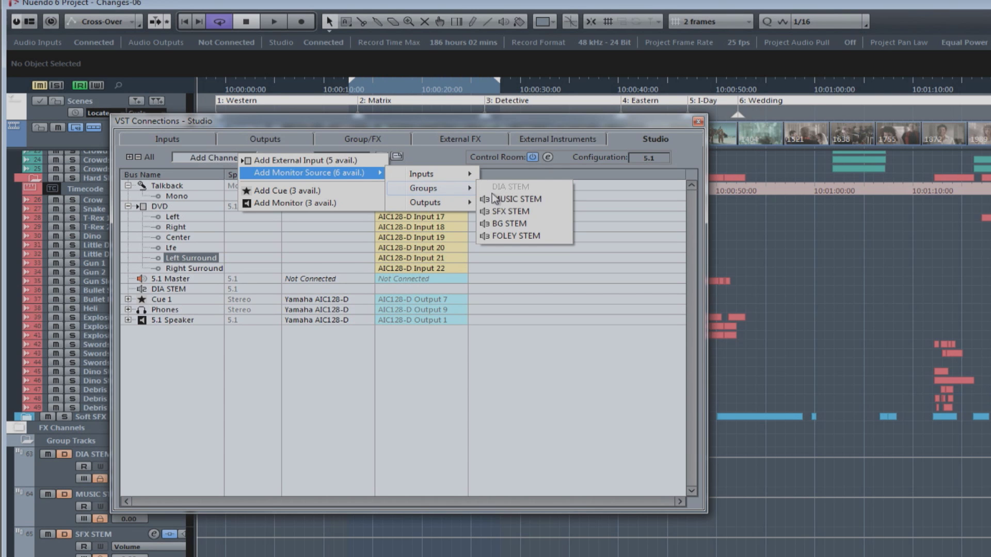
pyautogui.click(516, 199)
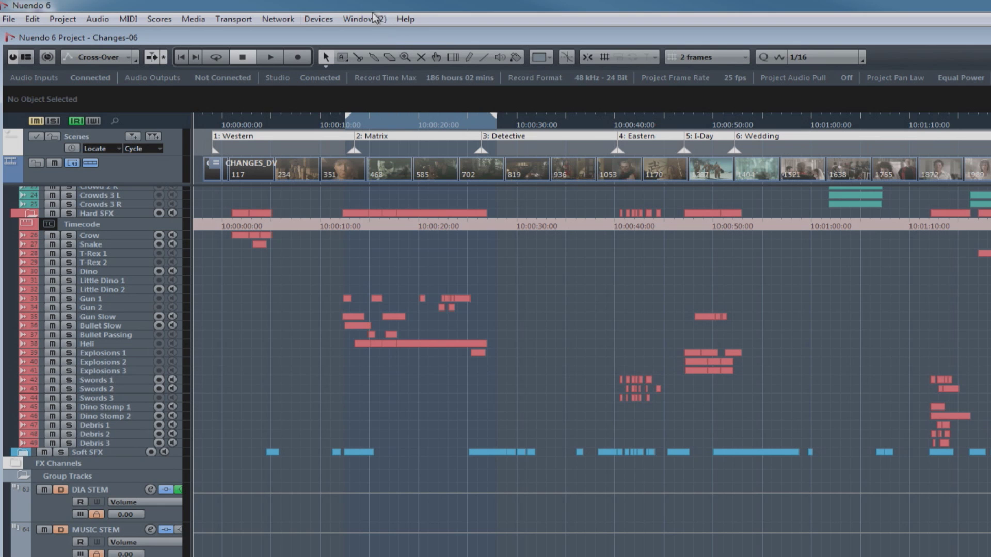
# In NUAGE I/O Setup, compare ATT & DELAY settings for Monitors A and B, ending on B
pyautogui.click(322, 20)
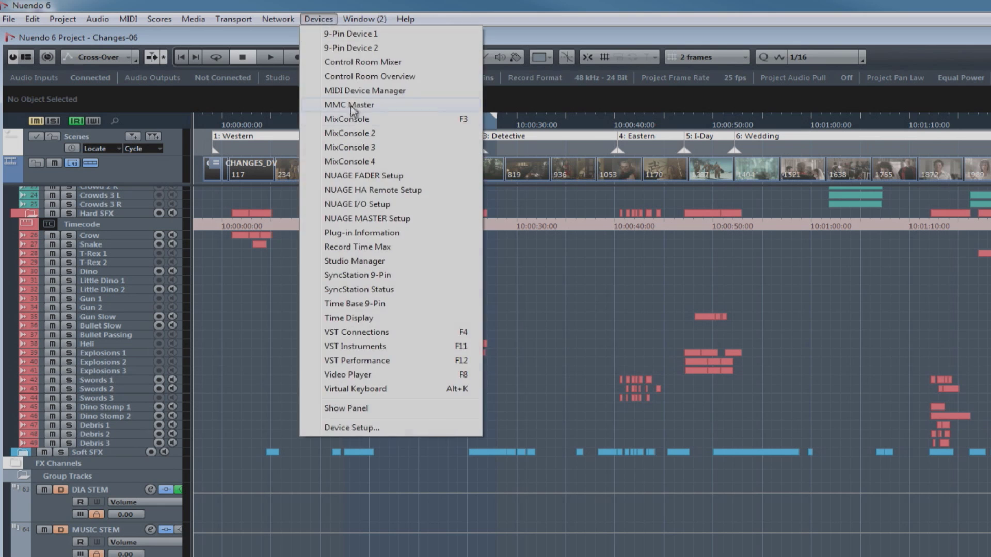
pyautogui.click(366, 205)
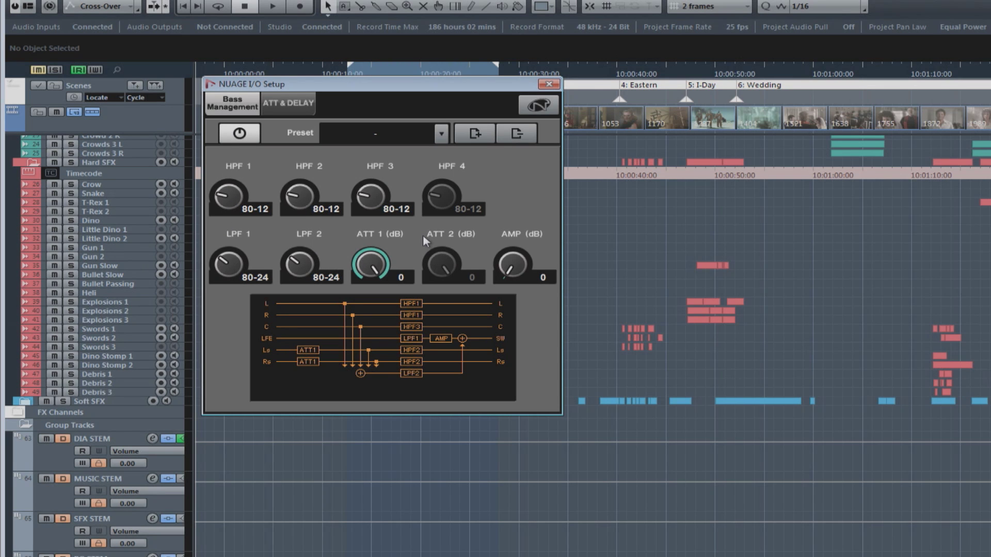
pyautogui.click(281, 102)
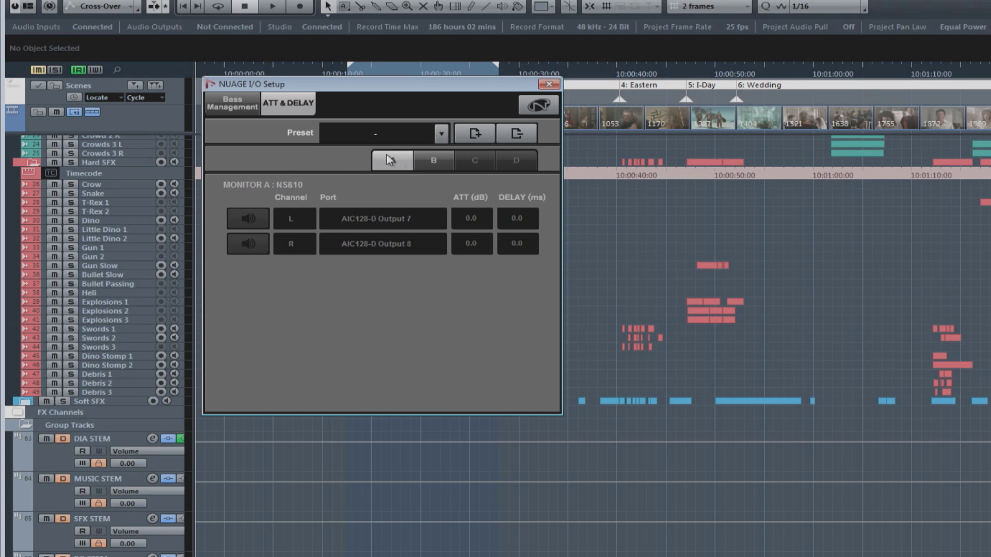
pyautogui.click(434, 161)
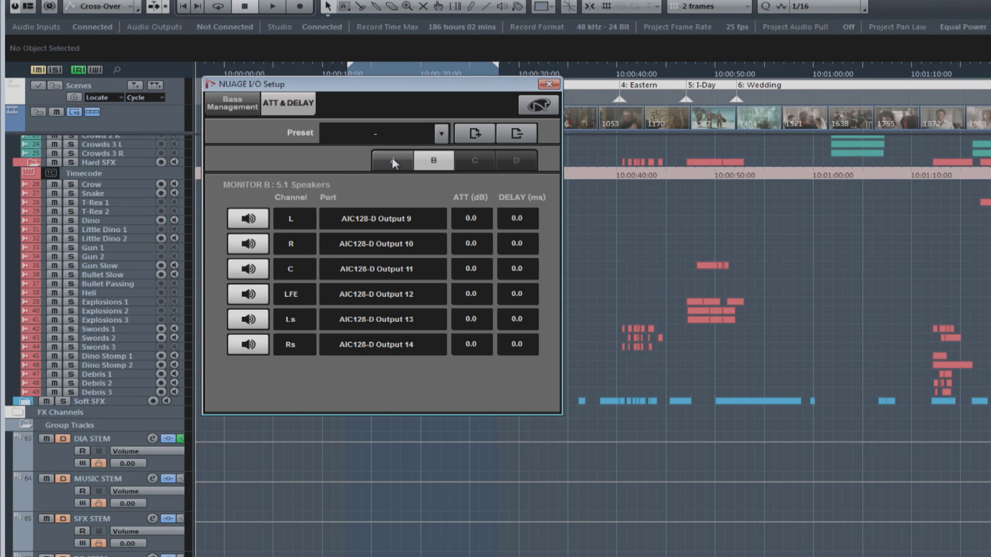
pyautogui.click(394, 163)
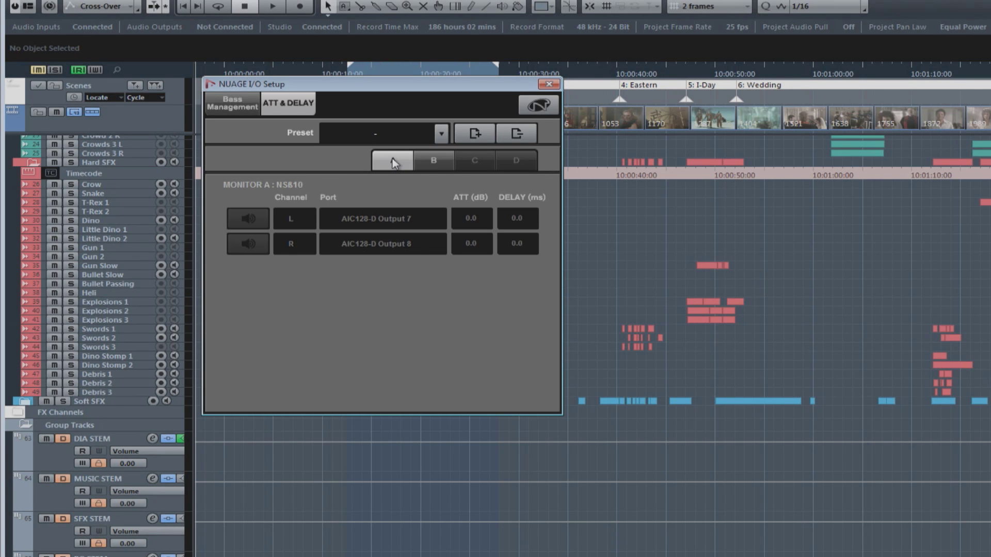
pyautogui.click(433, 160)
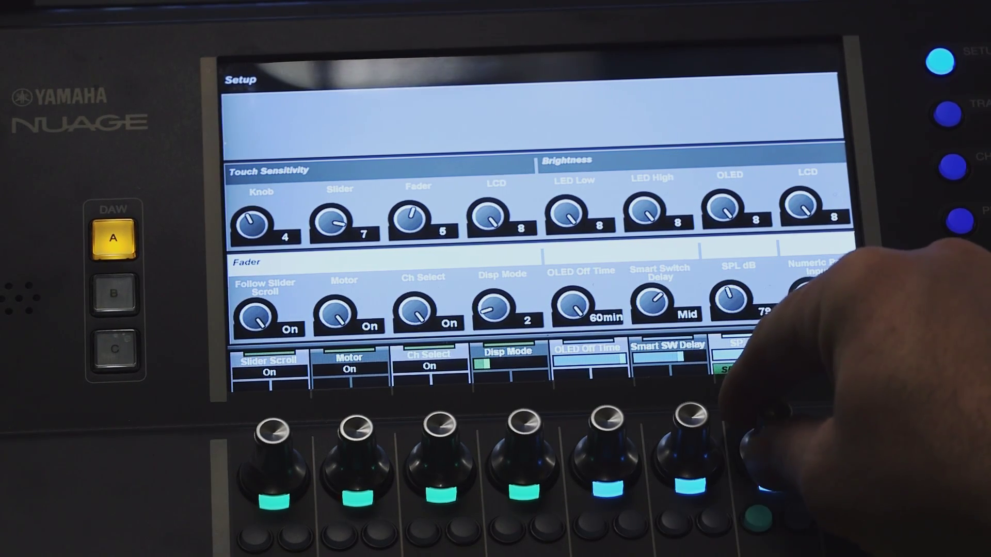
# Raise the Nuage Master Setup page's SPL dB setting from 81 to 86
pyautogui.scroll(5, 731, 299)
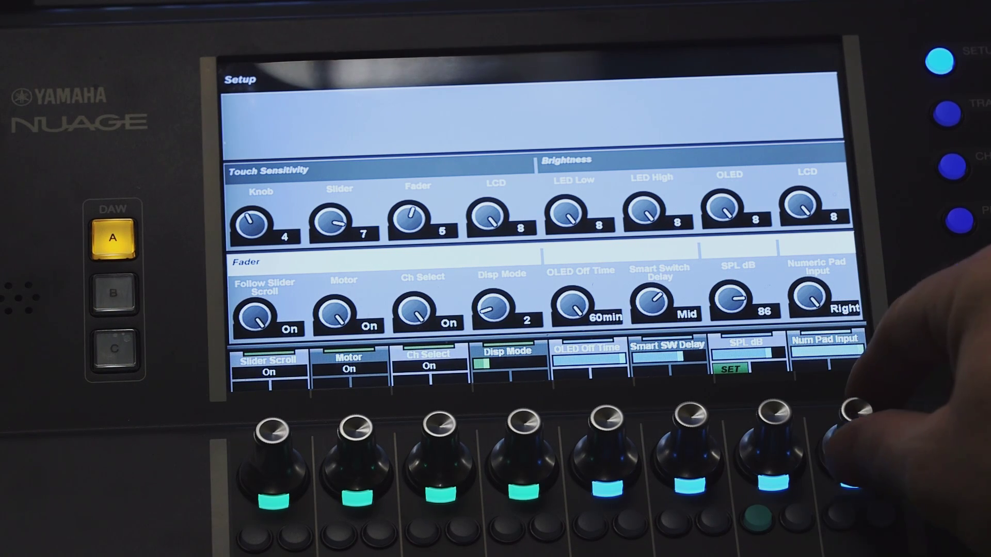